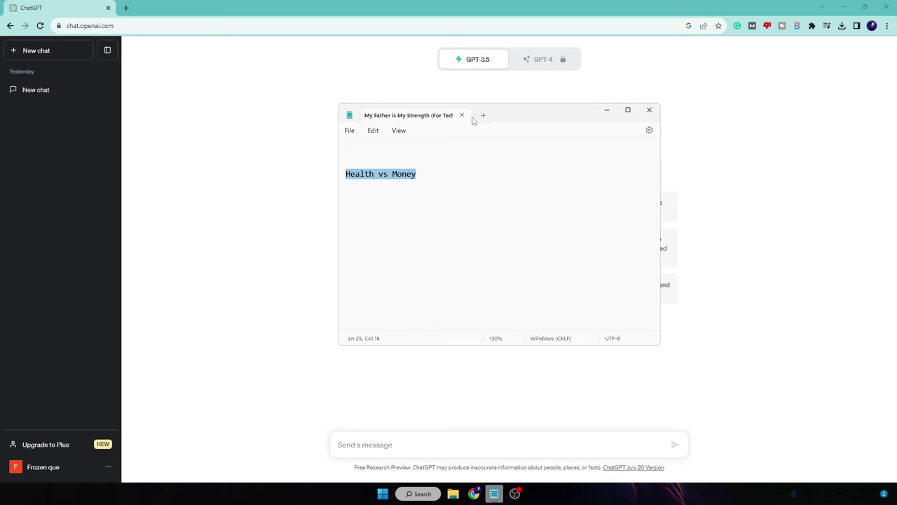
Move the Health vs Money Notepad note aside and minimize it to reveal ChatGPT
{"action": "left_click_drag", "start_coordinate": [473, 120], "coordinate": [445, 129]}
{"action": "left_click_drag", "start_coordinate": [403, 183], "coordinate": [317, 184]}
{"action": "left_click", "coordinate": [392, 190]}
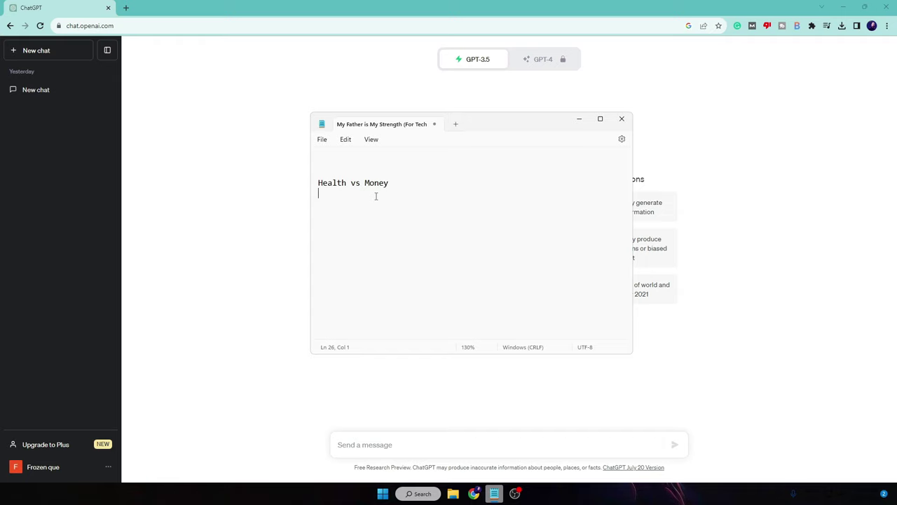
{"action": "left_click", "coordinate": [579, 119]}
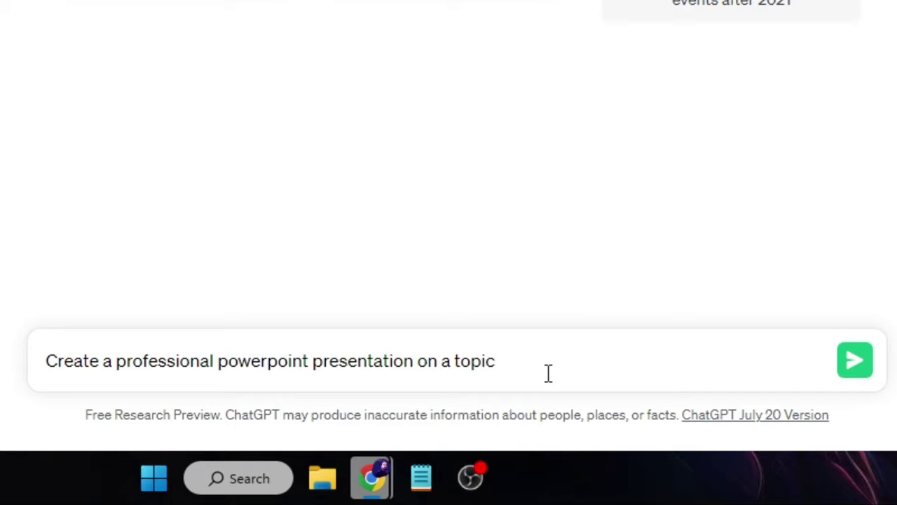
Finish the prompt with topic "Health vs Money", asking for full slides and latest information
{"action": "type", "text": "\""}
{"action": "type", "text": "Health"}
{"action": "type", "text": " vs Money"}
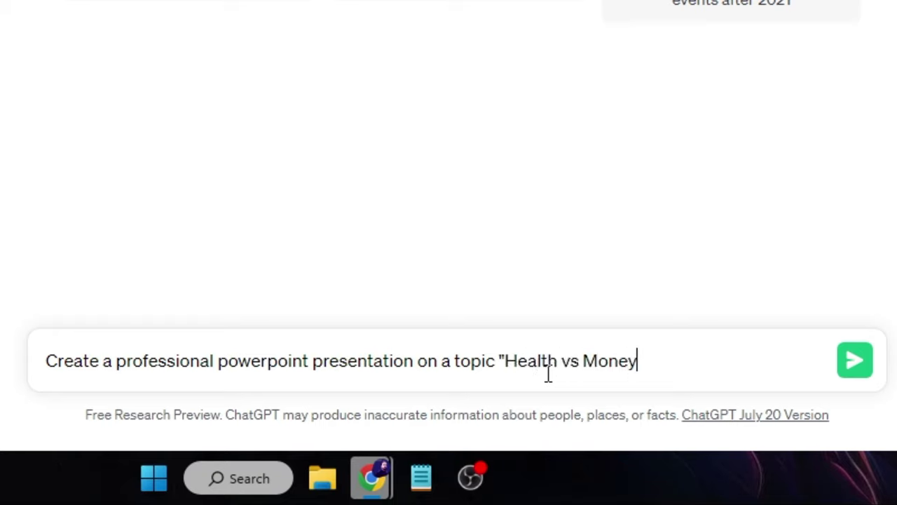
{"action": "type", "text": "\" "}
{"action": "type", "text": "wi"}
{"action": "type", "text": "th full sld"}
{"action": "key", "text": "BackSpace"}
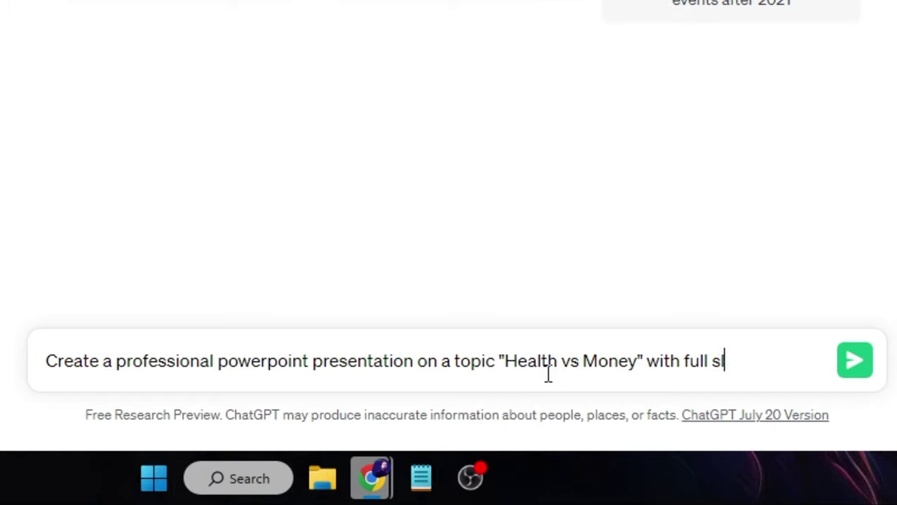
{"action": "type", "text": "od"}
{"action": "key", "text": "BackSpace"}
{"action": "key", "text": "BackSpace"}
{"action": "type", "text": "ides and latest"}
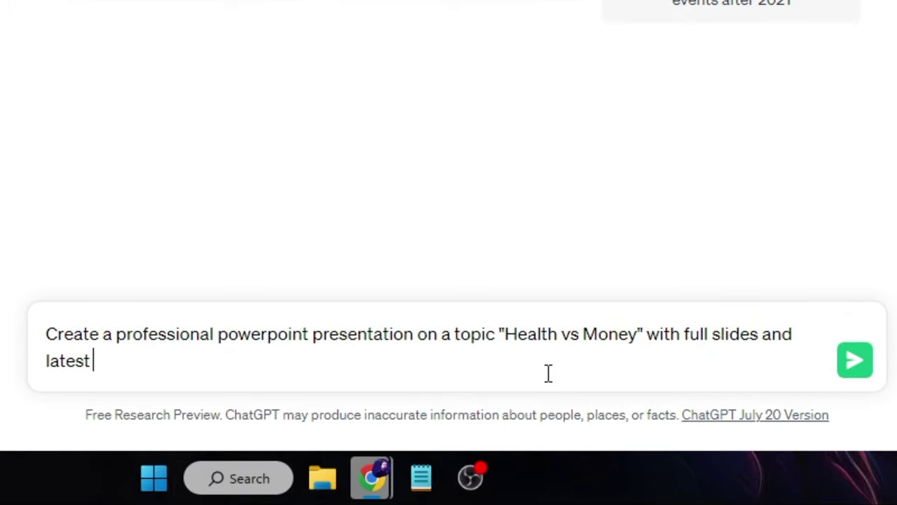
{"action": "type", "text": " info"}
{"action": "key", "text": "BackSpace"}
{"action": "key", "text": "BackSpace"}
{"action": "type", "text": "formation"}
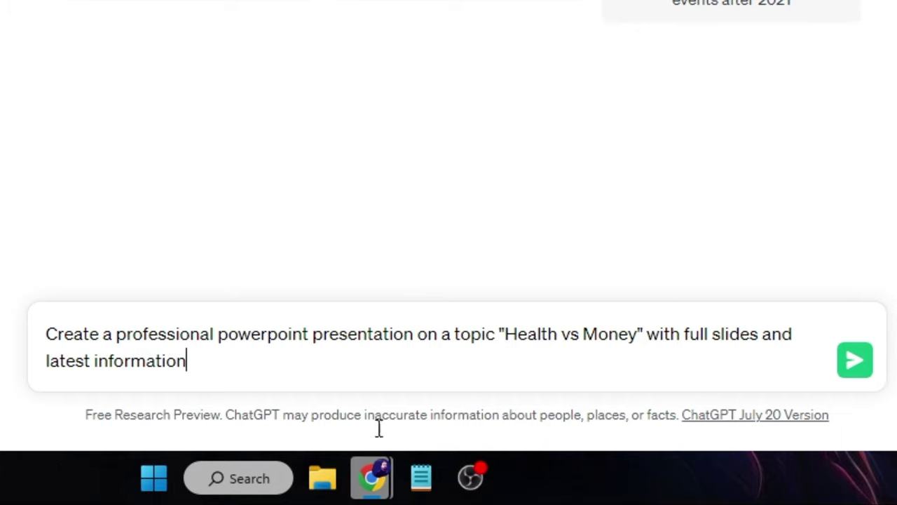
Send the Health vs Money presentation request to ChatGPT
{"action": "left_click", "coordinate": [861, 373]}
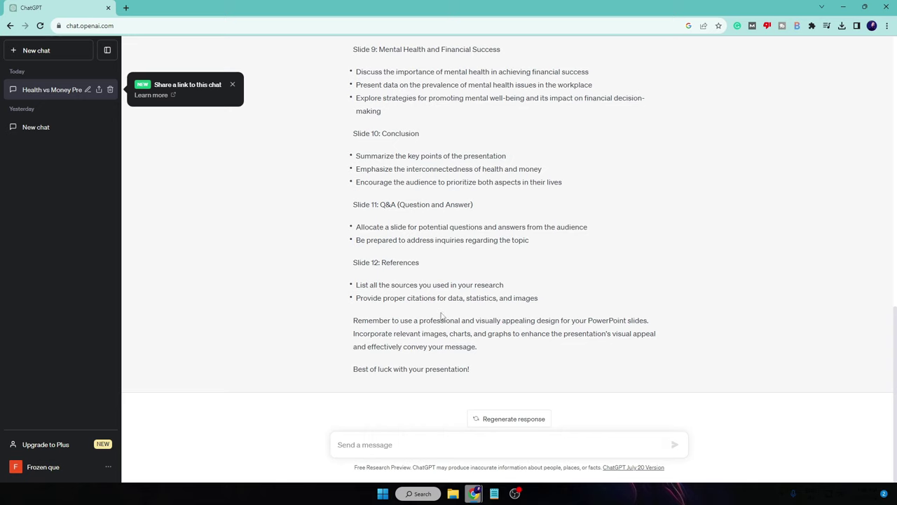
Launch Word via Windows Search, create a blank document, and switch to Outline view
{"action": "left_click", "coordinate": [426, 495]}
{"action": "type", "text": "w"}
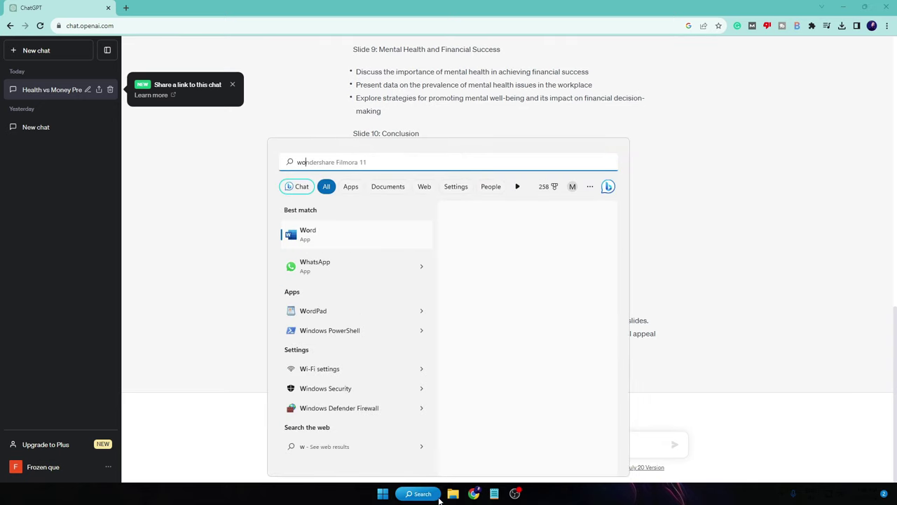
{"action": "type", "text": "ord"}
{"action": "key", "text": "Return"}
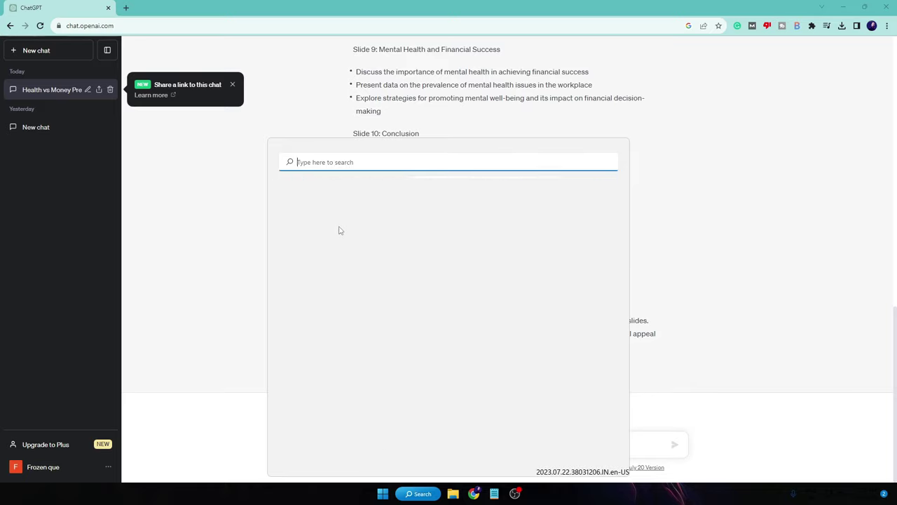
{"action": "left_click", "coordinate": [131, 116]}
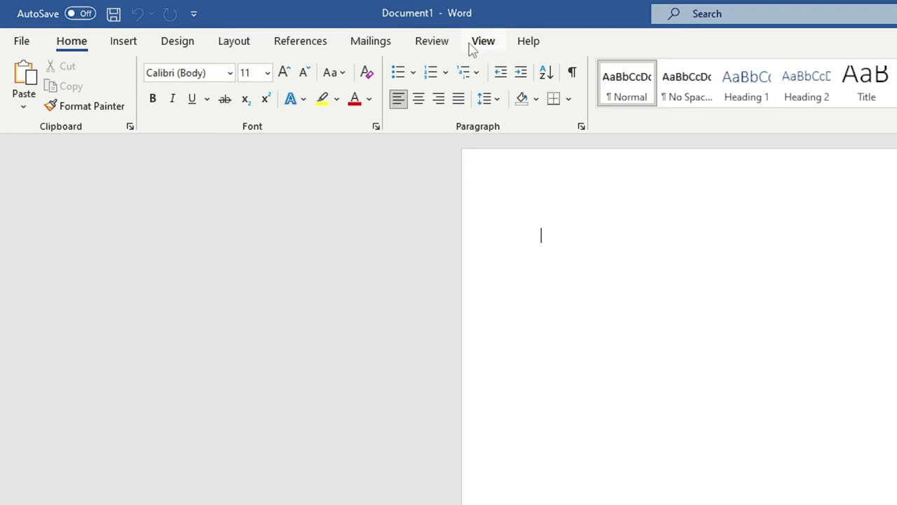
{"action": "left_click", "coordinate": [486, 43]}
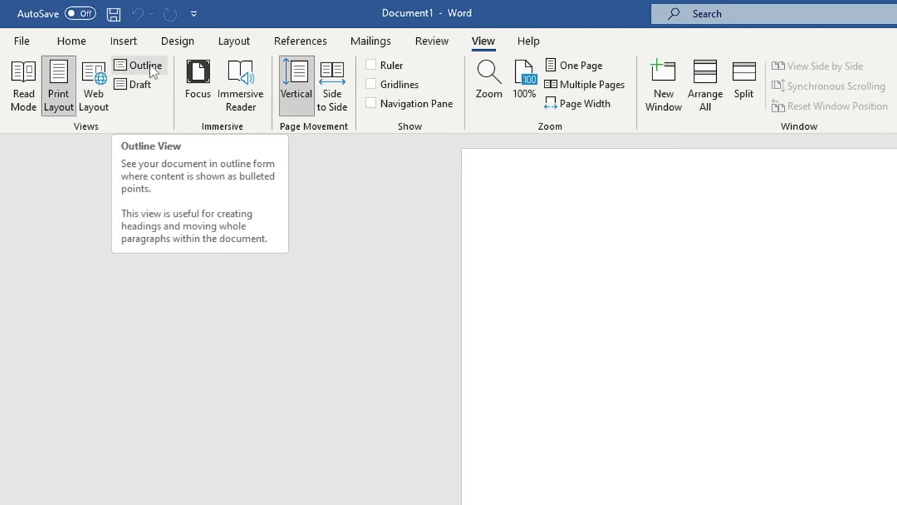
{"action": "left_click", "coordinate": [146, 66]}
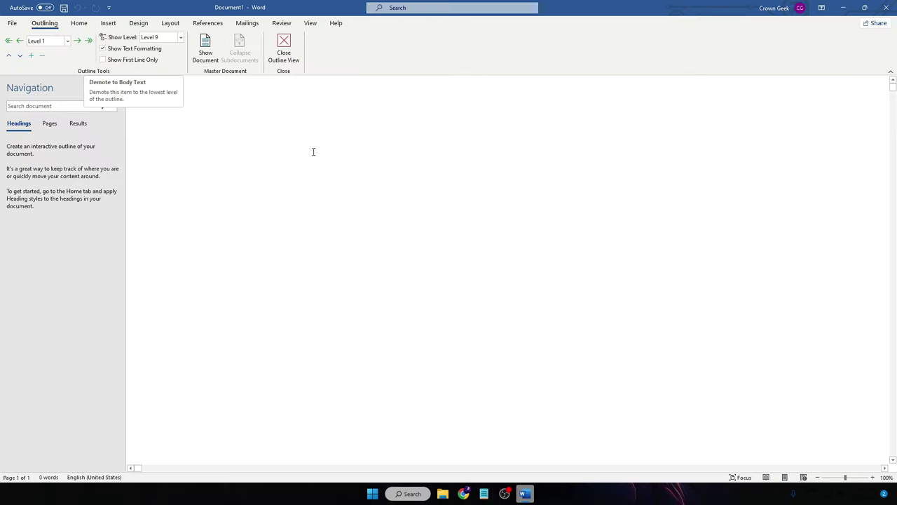
Copy ChatGPT's entire Health vs Money slide outline response
{"action": "mouse_move", "coordinate": [464, 494]}
{"action": "left_click", "coordinate": [490, 429]}
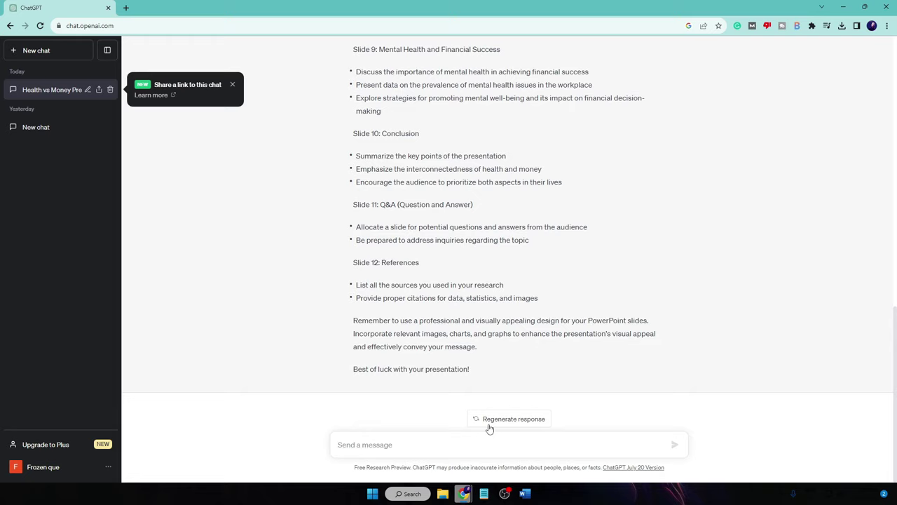
{"action": "scroll", "coordinate": [467, 255], "scroll_direction": "up", "scroll_amount": 8}
{"action": "scroll", "coordinate": [455, 243], "scroll_direction": "up", "scroll_amount": 3}
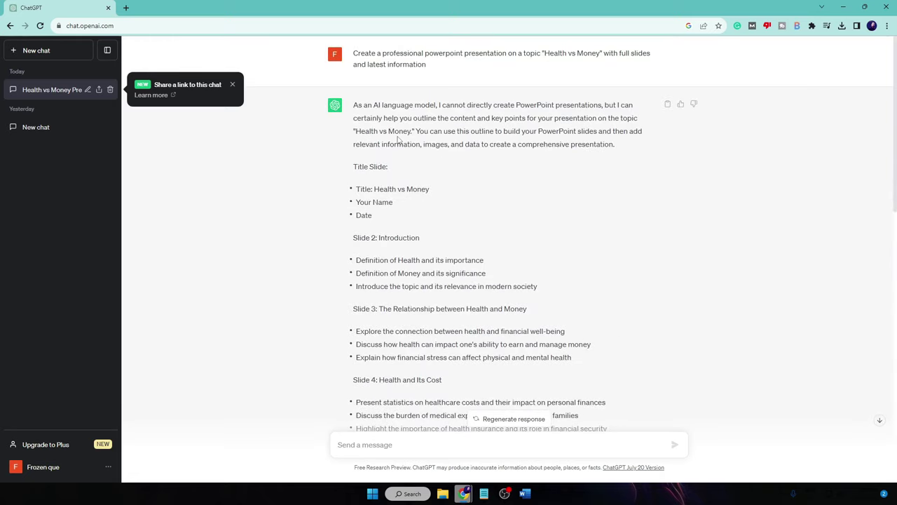
{"action": "left_click_drag", "start_coordinate": [398, 139], "coordinate": [435, 421]}
{"action": "right_click", "coordinate": [421, 168]}
{"action": "left_click", "coordinate": [449, 180]}
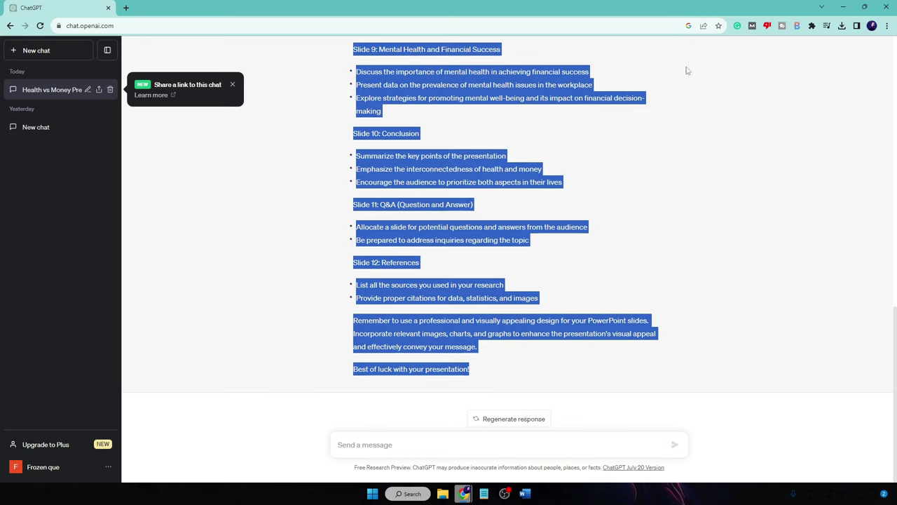
Paste the copied outline into the blank Word outline document
{"action": "left_click", "coordinate": [844, 8]}
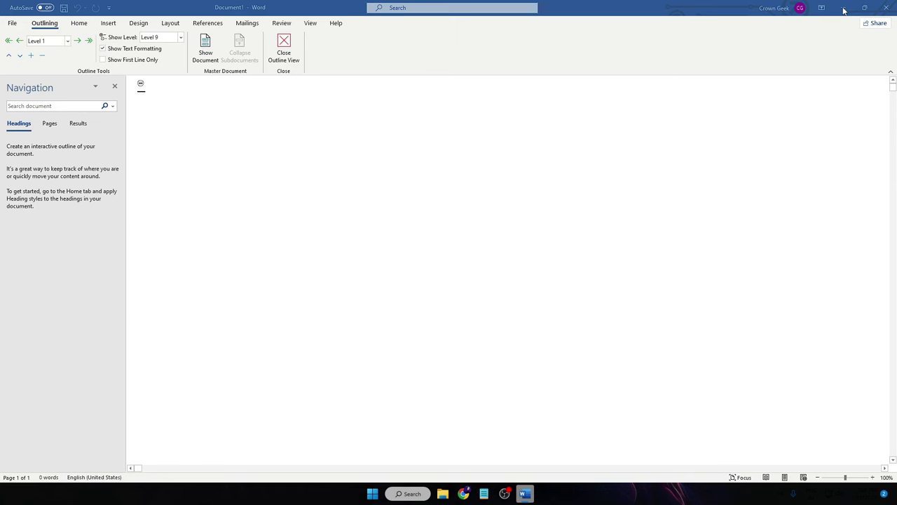
{"action": "right_click", "coordinate": [292, 131]}
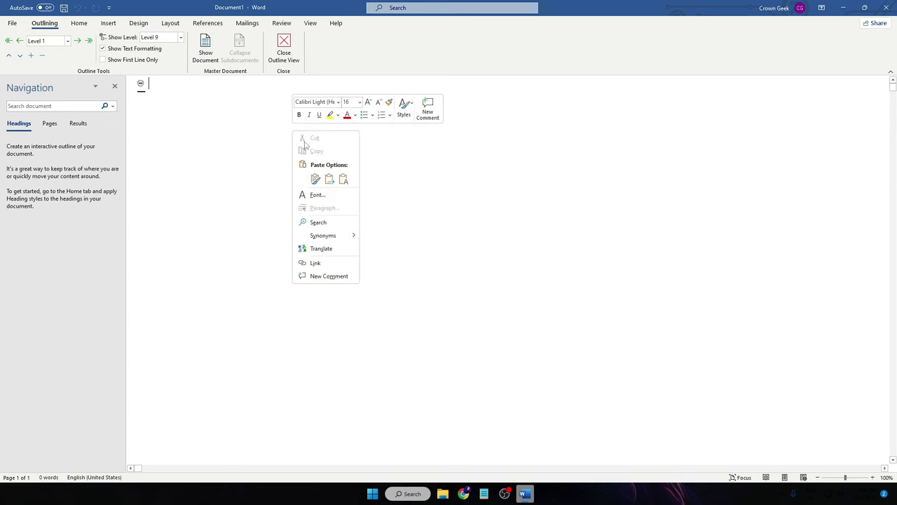
{"action": "left_click", "coordinate": [242, 175]}
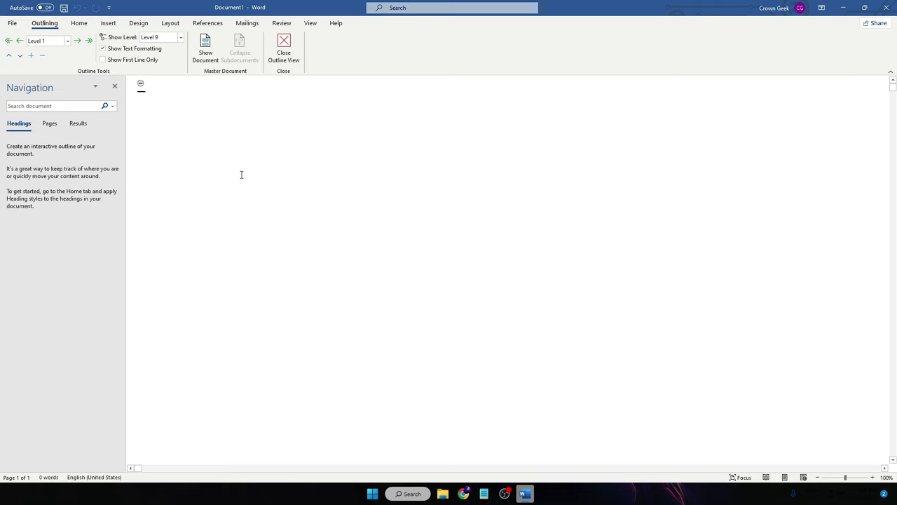
{"action": "key", "text": "ctrl+v"}
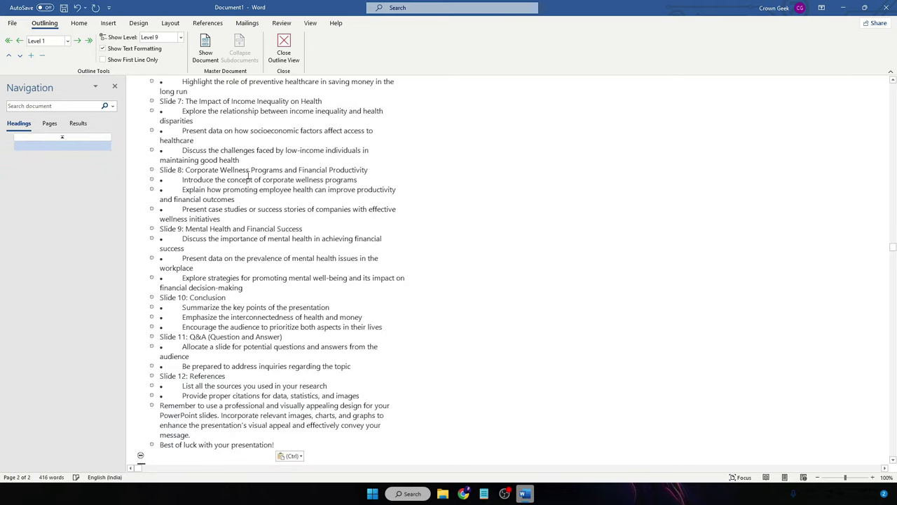
Remove bullets and tab indents from each line, starting at Title: Health vs Money
{"action": "scroll", "coordinate": [249, 175], "scroll_direction": "up", "scroll_amount": 10}
{"action": "scroll", "coordinate": [249, 182], "scroll_direction": "down", "scroll_amount": 4}
{"action": "scroll", "coordinate": [249, 191], "scroll_direction": "down", "scroll_amount": 4}
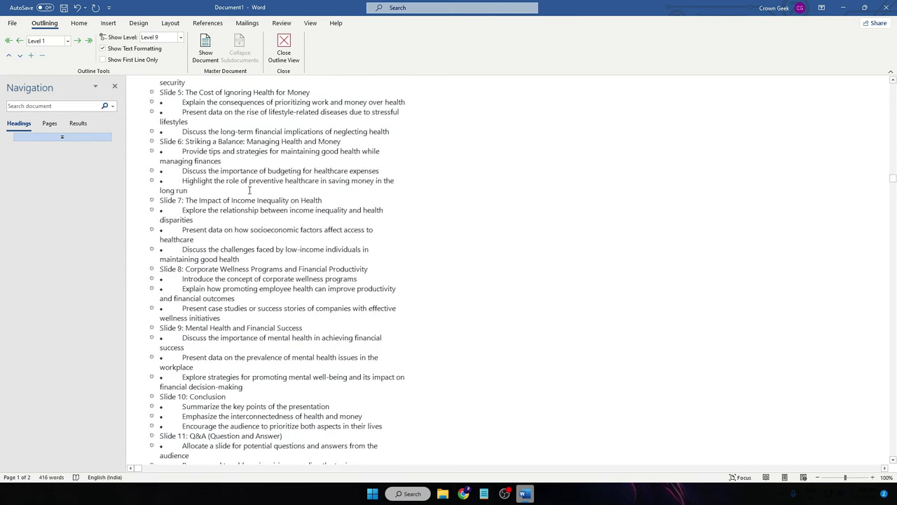
{"action": "scroll", "coordinate": [249, 190], "scroll_direction": "up", "scroll_amount": 2}
{"action": "scroll", "coordinate": [191, 175], "scroll_direction": "up", "scroll_amount": 4}
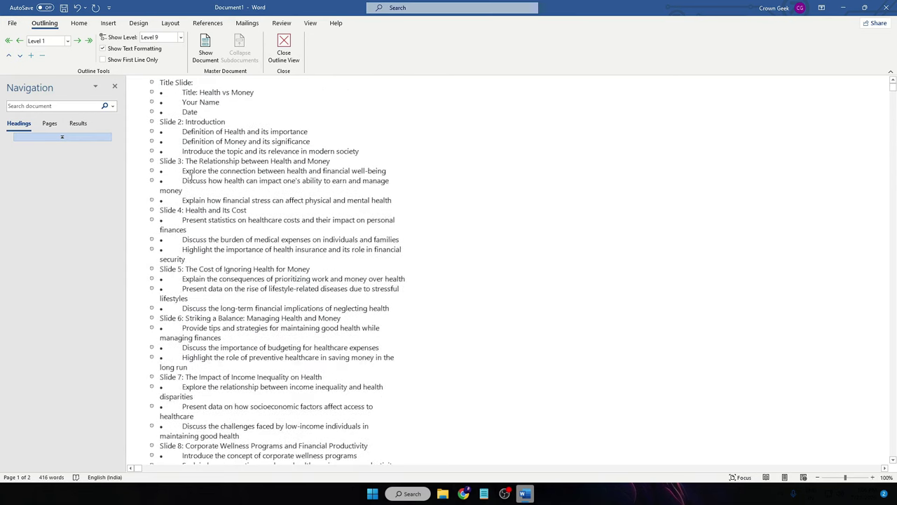
{"action": "left_click", "coordinate": [181, 95]}
{"action": "key", "text": "BackSpace"}
{"action": "key", "text": "BackSpace"}
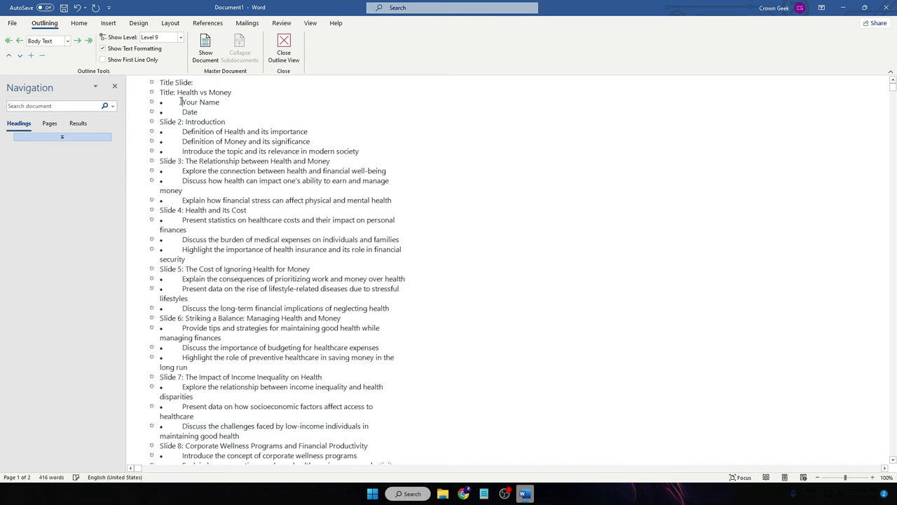
{"action": "key", "text": "BackSpace"}
{"action": "key", "text": "BackSpace"}
{"action": "key", "text": "BackSpace"}
{"action": "key", "text": "BackSpace"}
{"action": "key", "text": "BackSpace"}
{"action": "key", "text": "BackSpace"}
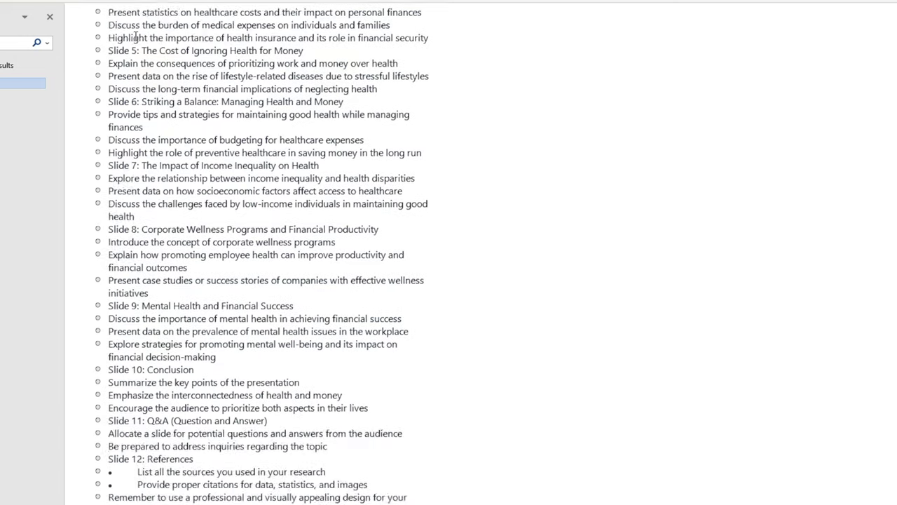
{"action": "key", "text": "BackSpace"}
{"action": "key", "text": "BackSpace"}
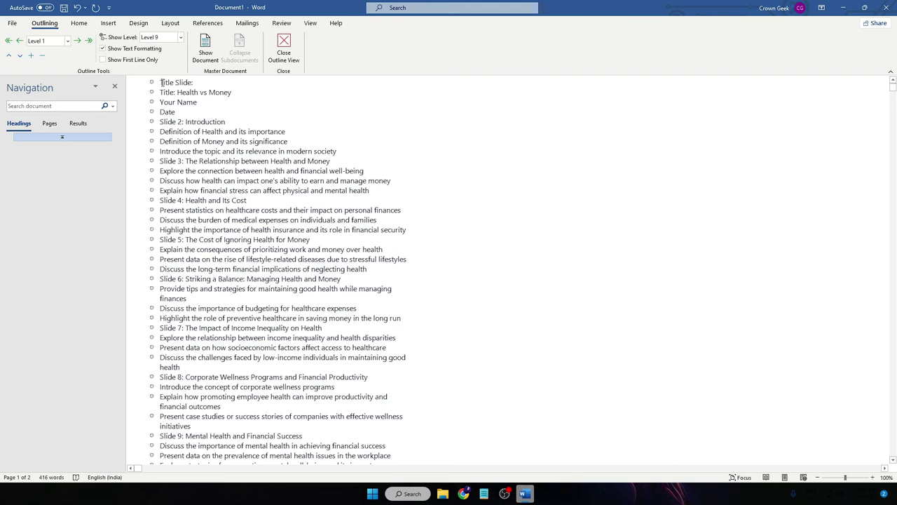
Select the entire pasted outline and set every line to Level 2
{"action": "left_click_drag", "start_coordinate": [161, 82], "coordinate": [300, 392]}
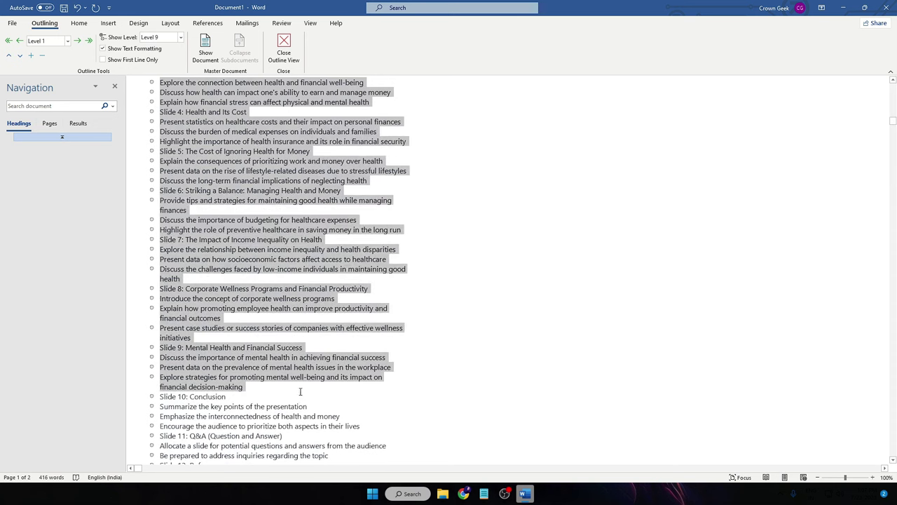
{"action": "left_click_drag", "start_coordinate": [300, 391], "coordinate": [363, 425]}
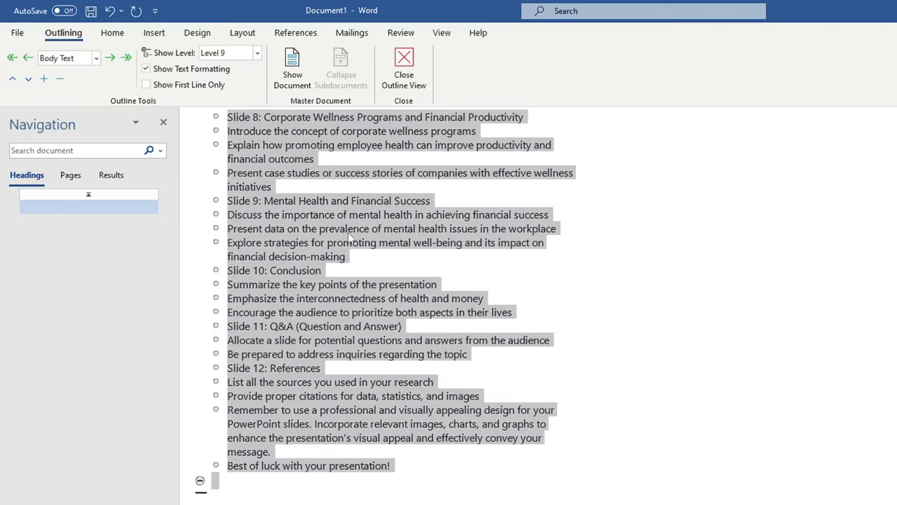
{"action": "left_click", "coordinate": [98, 59]}
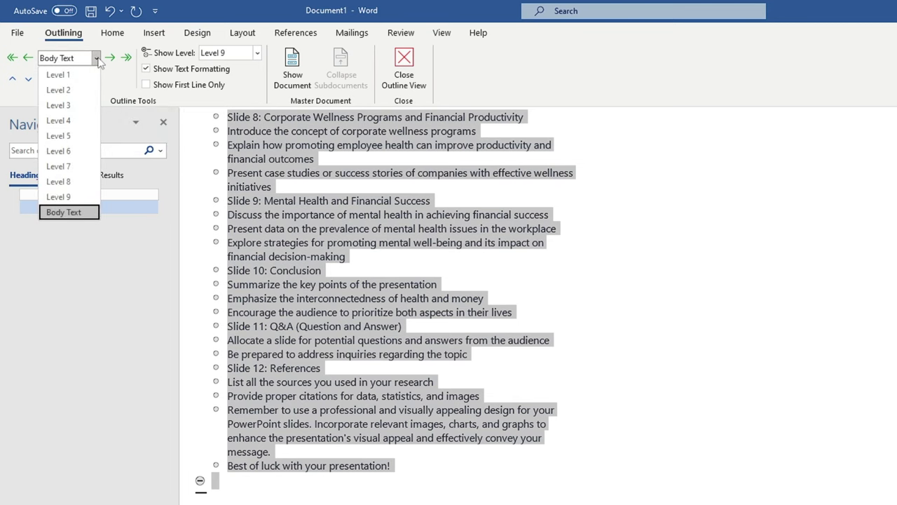
{"action": "left_click", "coordinate": [73, 90]}
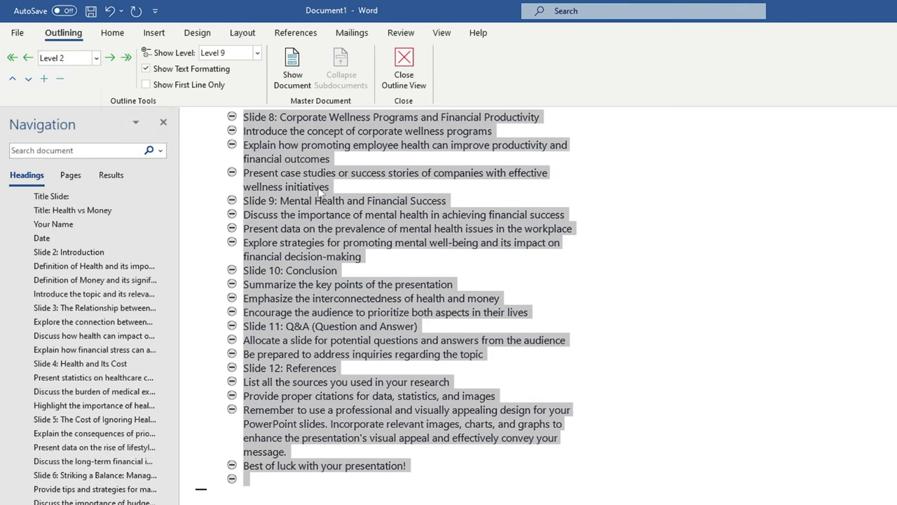
{"action": "scroll", "coordinate": [429, 258], "scroll_direction": "up", "scroll_amount": 4}
{"action": "scroll", "coordinate": [429, 258], "scroll_direction": "up", "scroll_amount": 5}
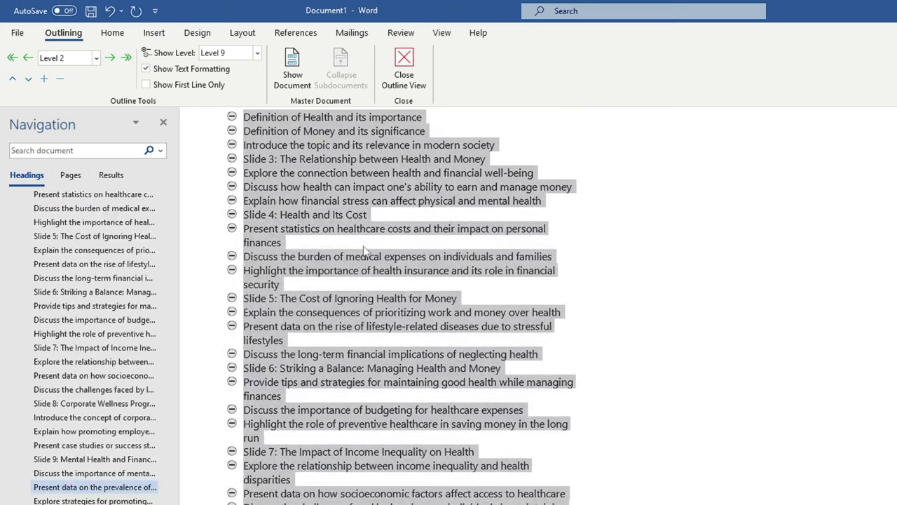
Multi-select the title lines for Title: Health vs Money and Slides 2 through 5
{"action": "left_click", "coordinate": [365, 251]}
{"action": "scroll", "coordinate": [319, 228], "scroll_direction": "up", "scroll_amount": 2}
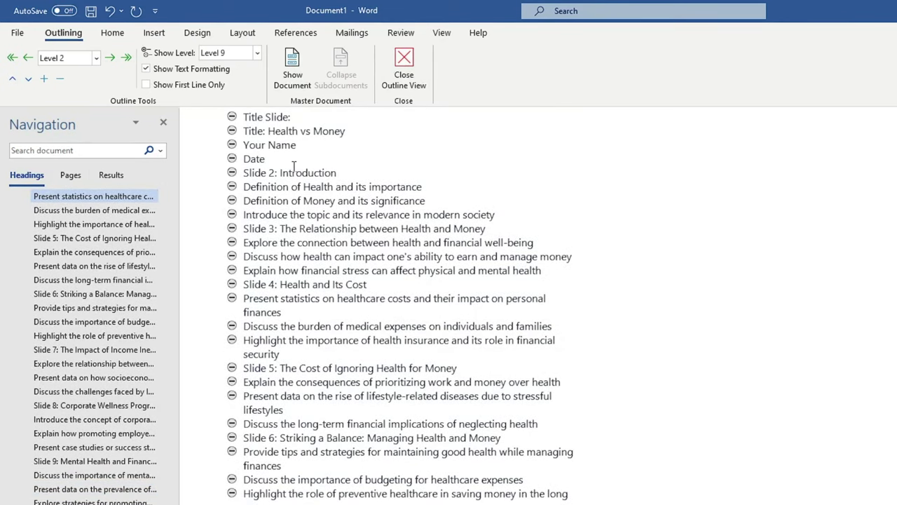
{"action": "left_click_drag", "start_coordinate": [245, 131], "coordinate": [326, 139]}
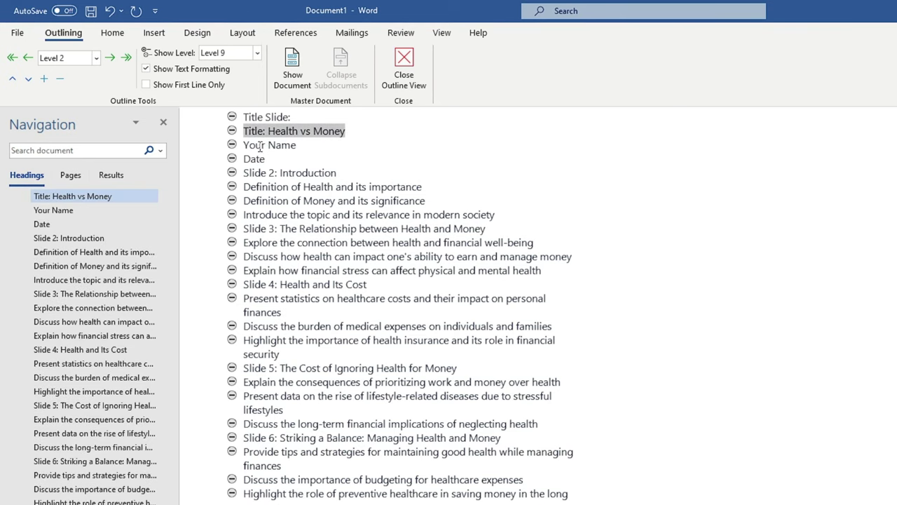
{"action": "left_click", "coordinate": [245, 174], "text": "ctrl"}
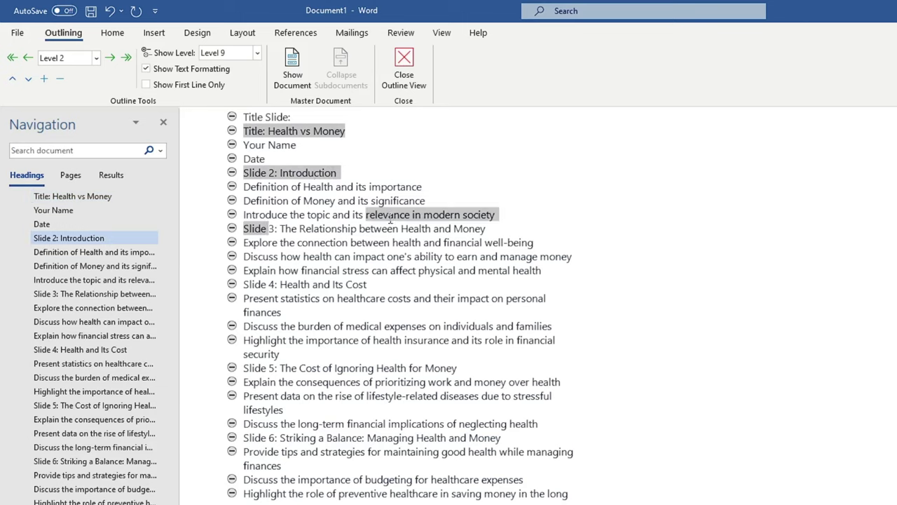
{"action": "left_click_drag", "start_coordinate": [245, 228], "coordinate": [485, 230]}
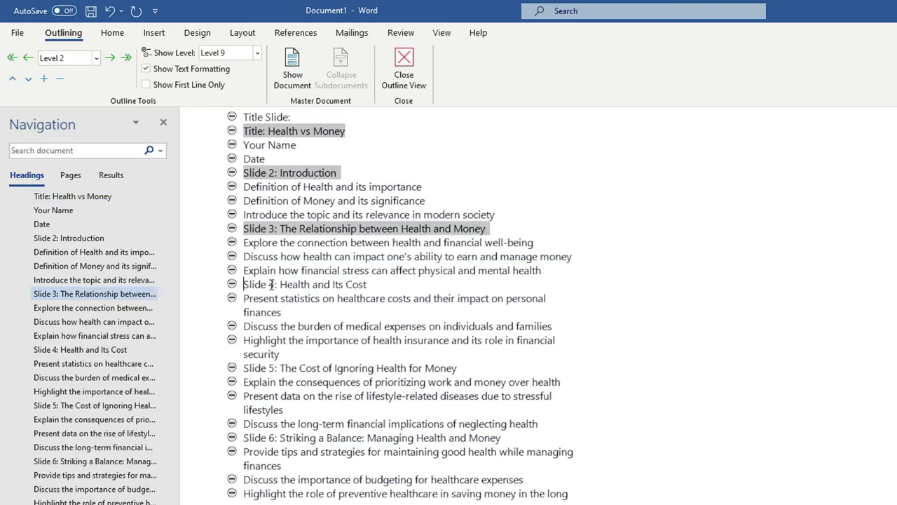
{"action": "left_click_drag", "start_coordinate": [244, 284], "coordinate": [368, 287]}
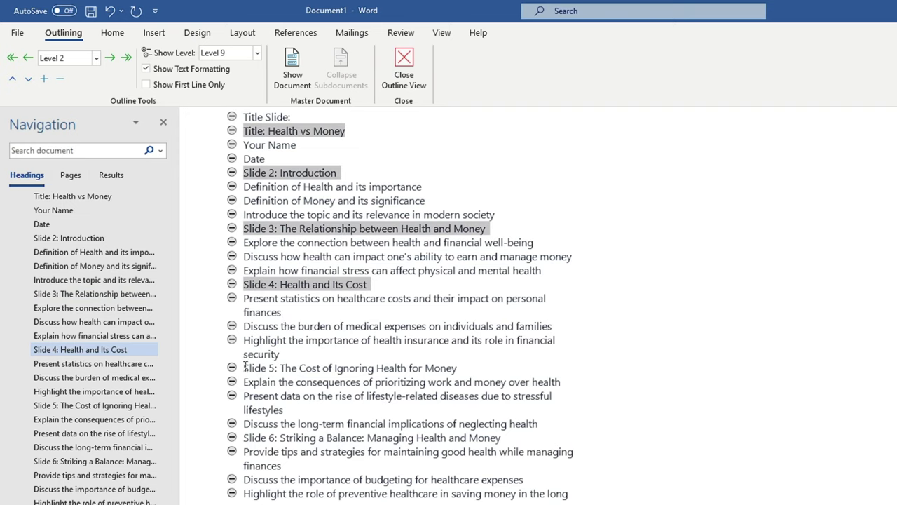
{"action": "left_click_drag", "start_coordinate": [245, 368], "coordinate": [457, 369]}
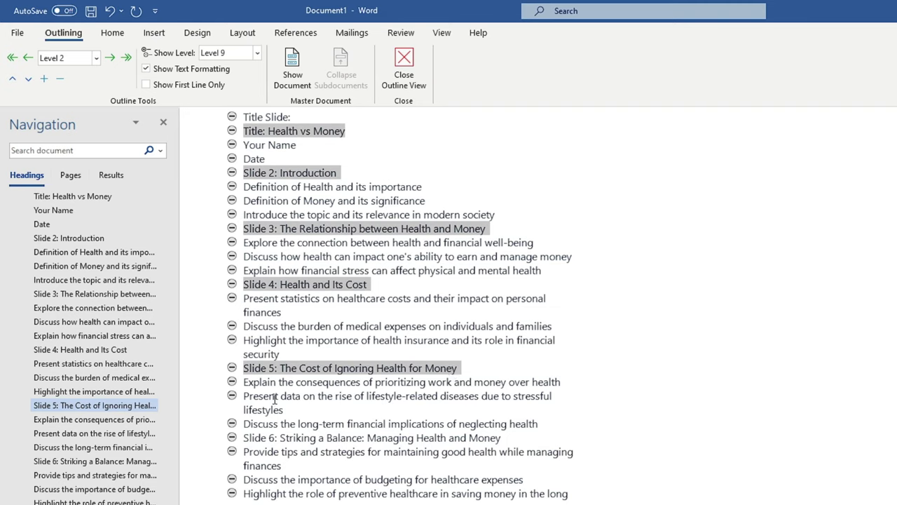
Add the Slide 6 and later slide title lines through Slide 11 Q&A to the selection
{"action": "left_click_drag", "start_coordinate": [243, 437], "coordinate": [507, 440]}
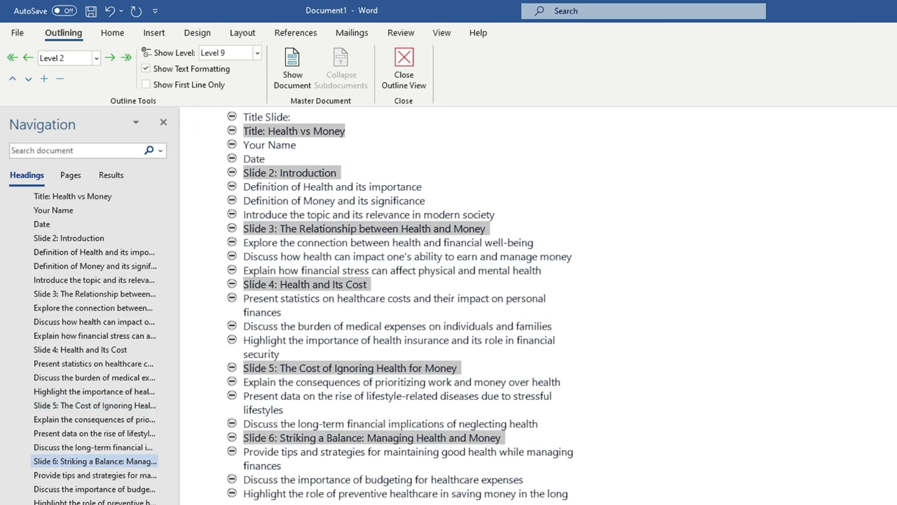
{"action": "scroll", "coordinate": [358, 412], "scroll_direction": "down", "scroll_amount": 2}
{"action": "scroll", "coordinate": [358, 411], "scroll_direction": "down", "scroll_amount": 1}
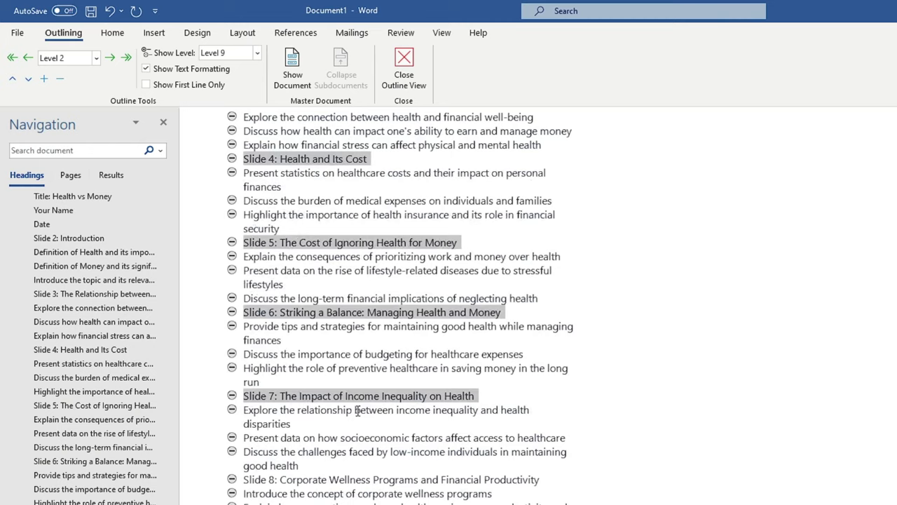
{"action": "scroll", "coordinate": [358, 412], "scroll_direction": "down", "scroll_amount": 1}
{"action": "left_click_drag", "start_coordinate": [243, 437], "coordinate": [540, 438]}
{"action": "scroll", "coordinate": [540, 439], "scroll_direction": "down", "scroll_amount": 4}
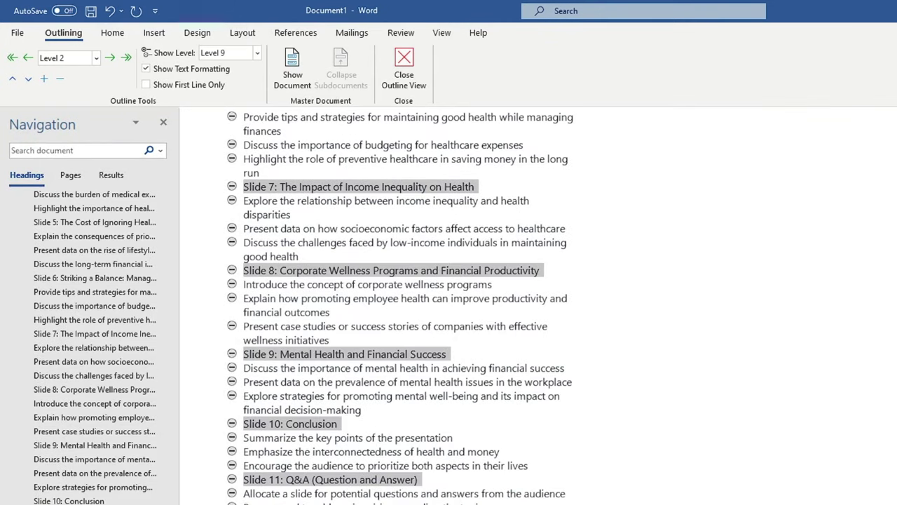
{"action": "scroll", "coordinate": [305, 491], "scroll_direction": "up", "scroll_amount": 2}
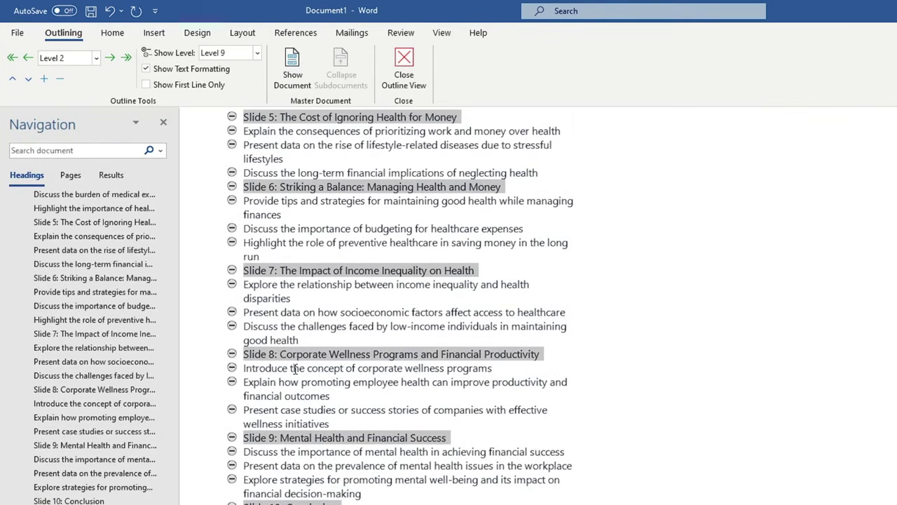
{"action": "scroll", "coordinate": [295, 368], "scroll_direction": "up", "scroll_amount": 1}
{"action": "scroll", "coordinate": [294, 329], "scroll_direction": "up", "scroll_amount": 2}
{"action": "scroll", "coordinate": [291, 287], "scroll_direction": "up", "scroll_amount": 2}
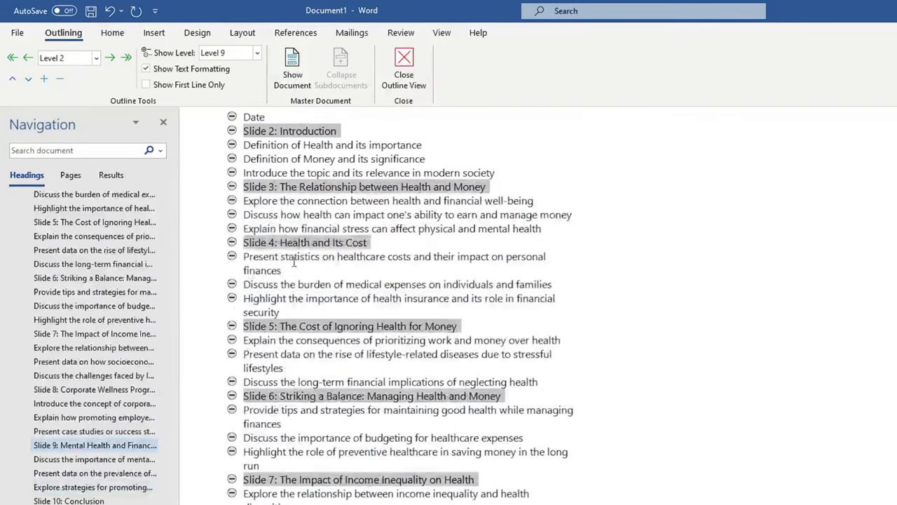
{"action": "scroll", "coordinate": [290, 257], "scroll_direction": "up", "scroll_amount": 1}
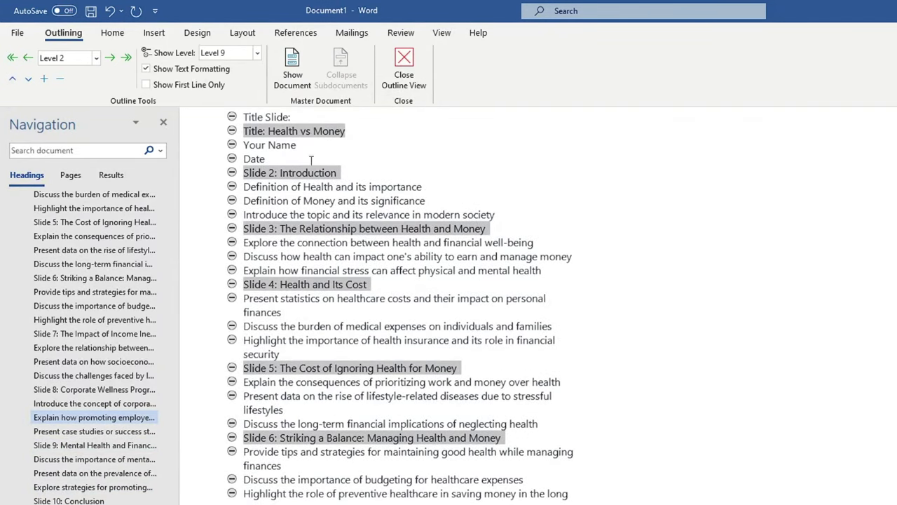
Promote the selected slide title lines to Level 1 headings
{"action": "left_click", "coordinate": [96, 58]}
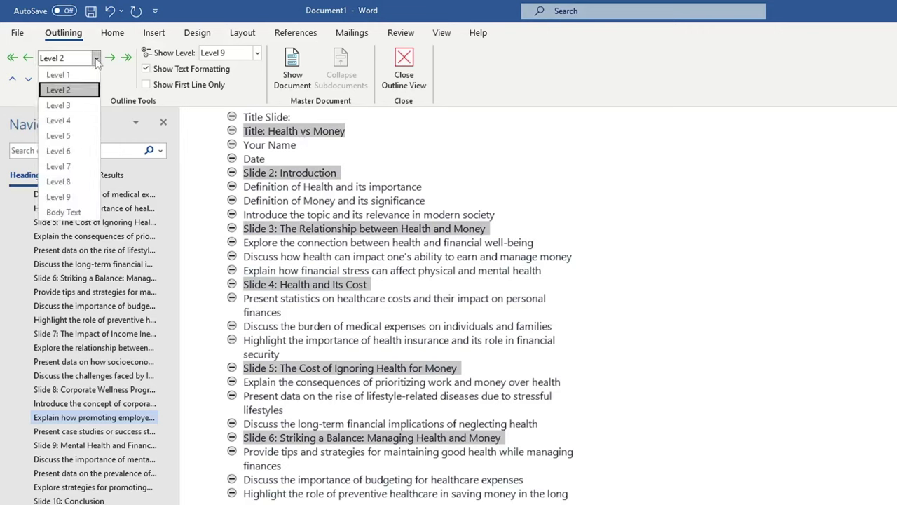
{"action": "left_click", "coordinate": [58, 75]}
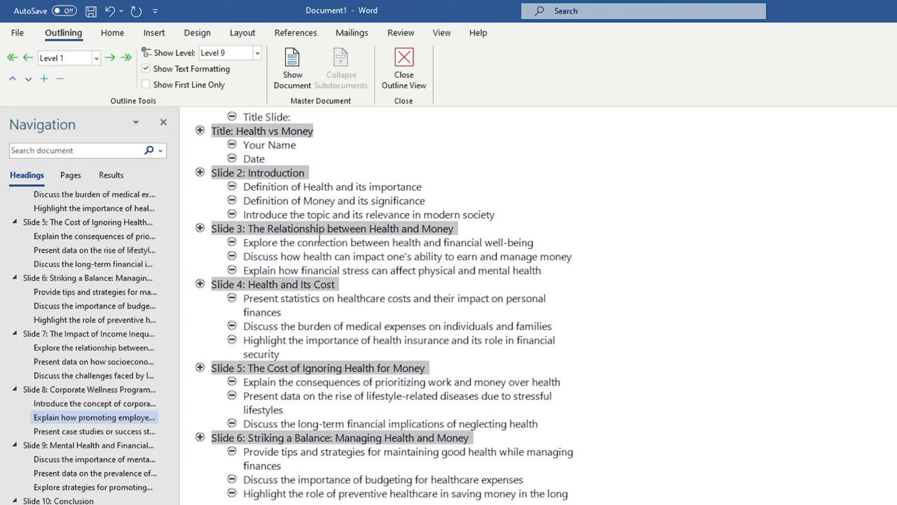
{"action": "left_click", "coordinate": [540, 257]}
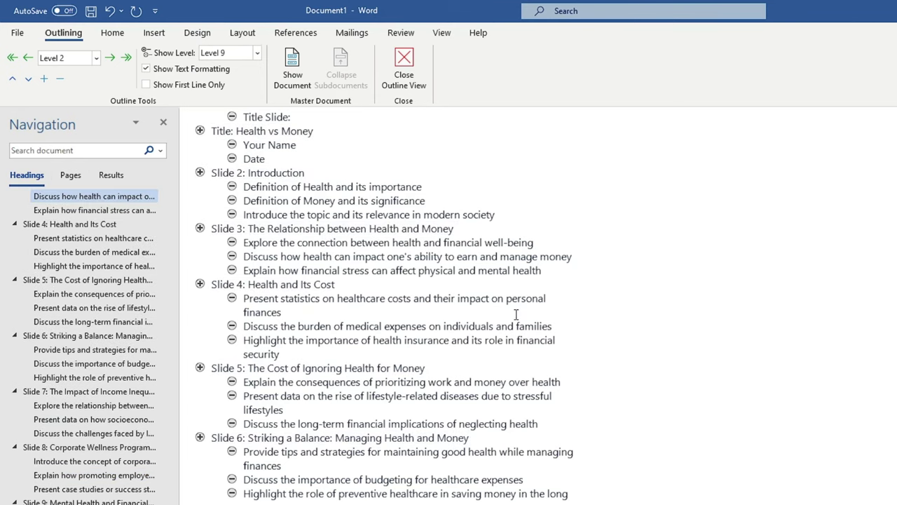
Save the outline document to the Desktop as 'Health vs Money.docx'
{"action": "left_click", "coordinate": [18, 33]}
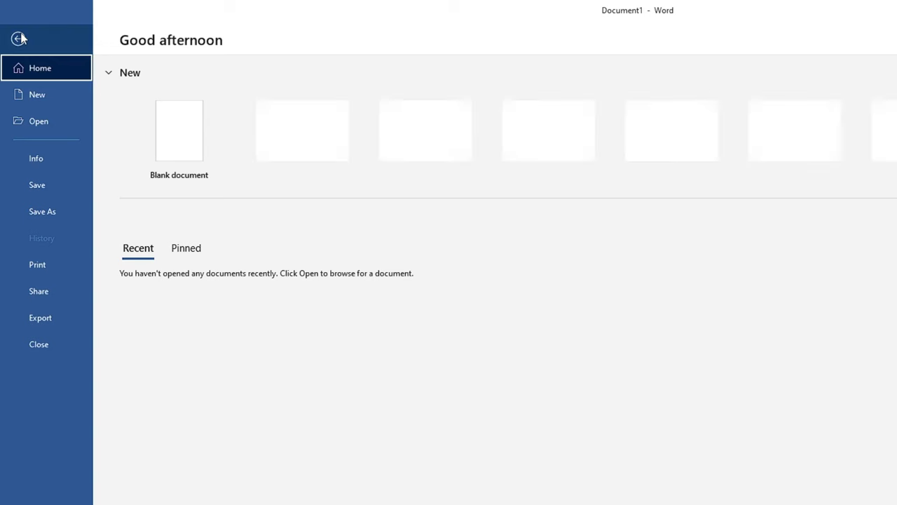
{"action": "left_click", "coordinate": [51, 210]}
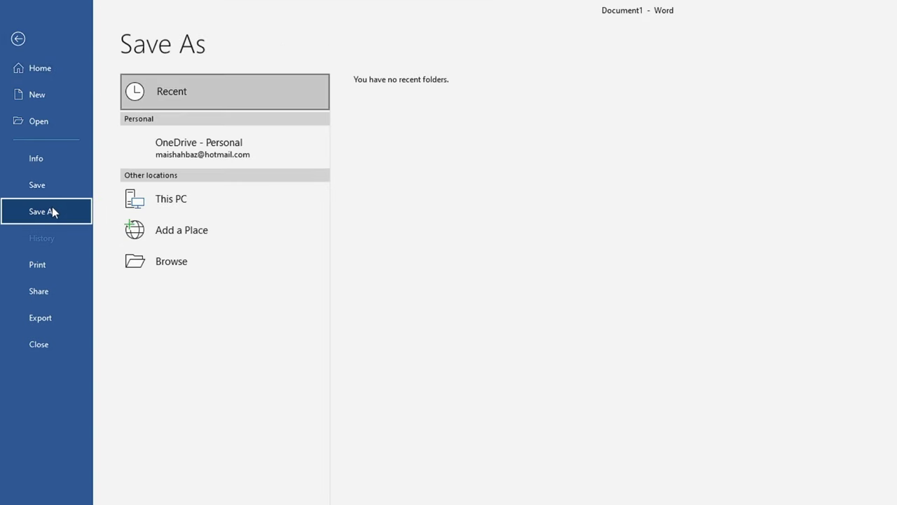
{"action": "left_click", "coordinate": [191, 201]}
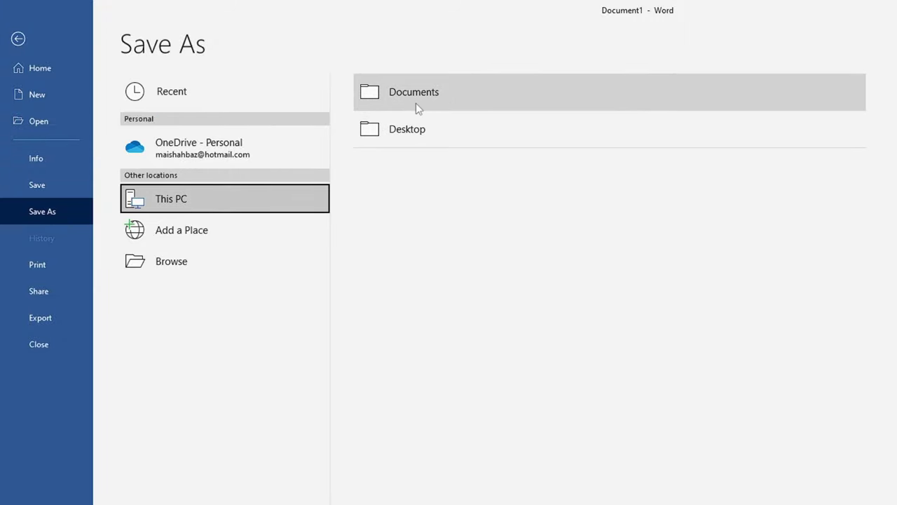
{"action": "left_click", "coordinate": [432, 129]}
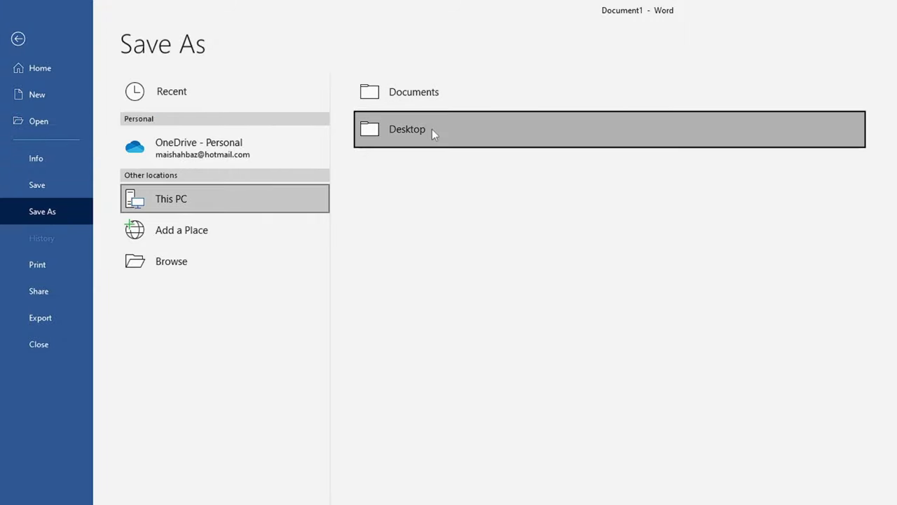
{"action": "left_click", "coordinate": [155, 267]}
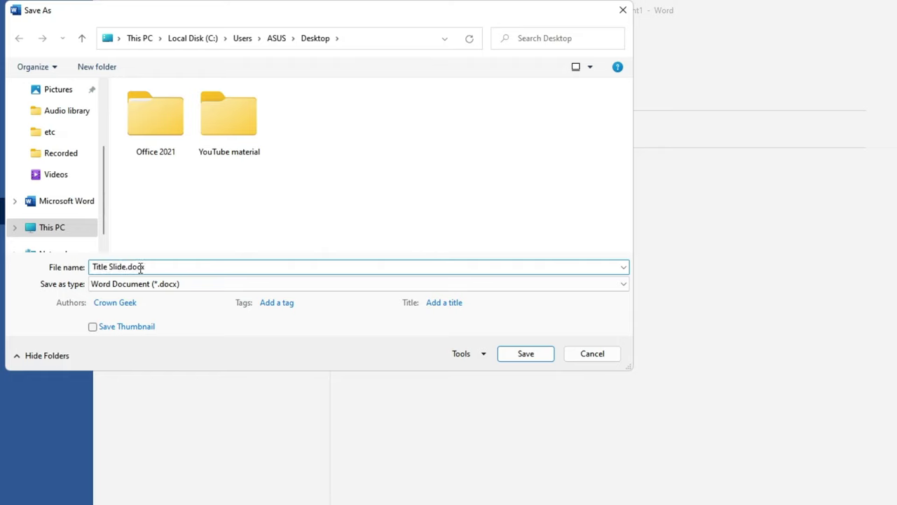
{"action": "left_click_drag", "start_coordinate": [126, 267], "coordinate": [77, 268]}
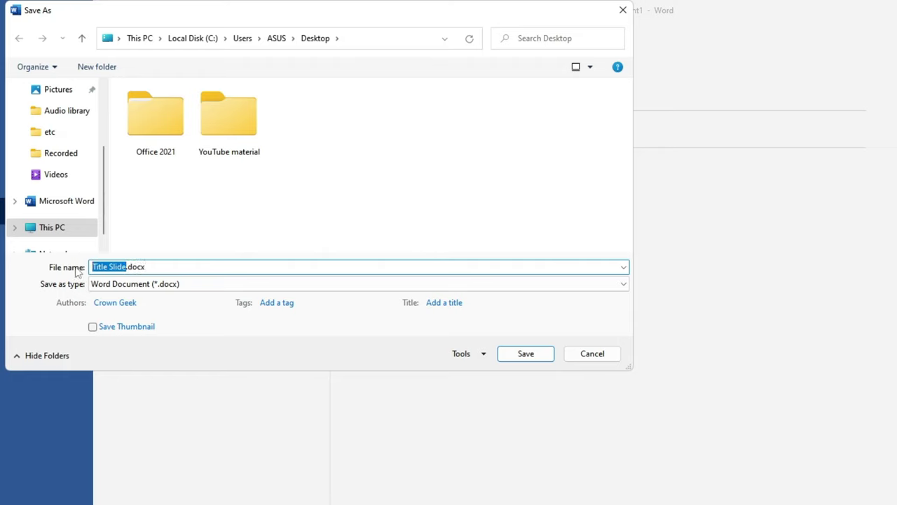
{"action": "type", "text": "Health vs Money"}
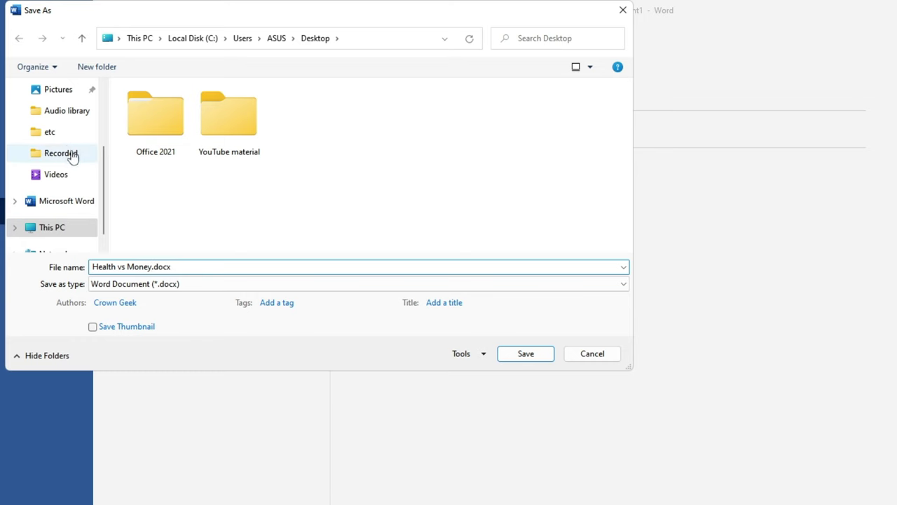
{"action": "key", "text": "Return"}
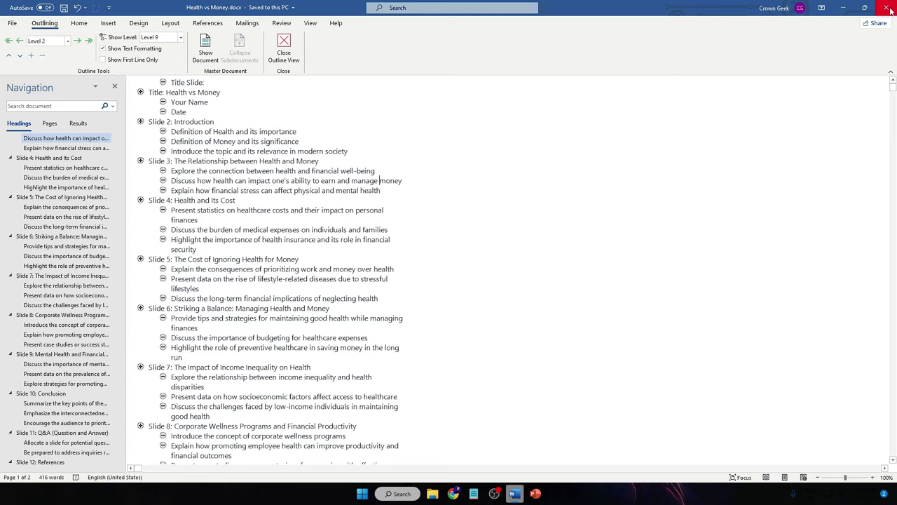
Close Word, start a blank PowerPoint presentation, and import Health vs Money.docx as slides from outline
{"action": "left_click", "coordinate": [890, 8]}
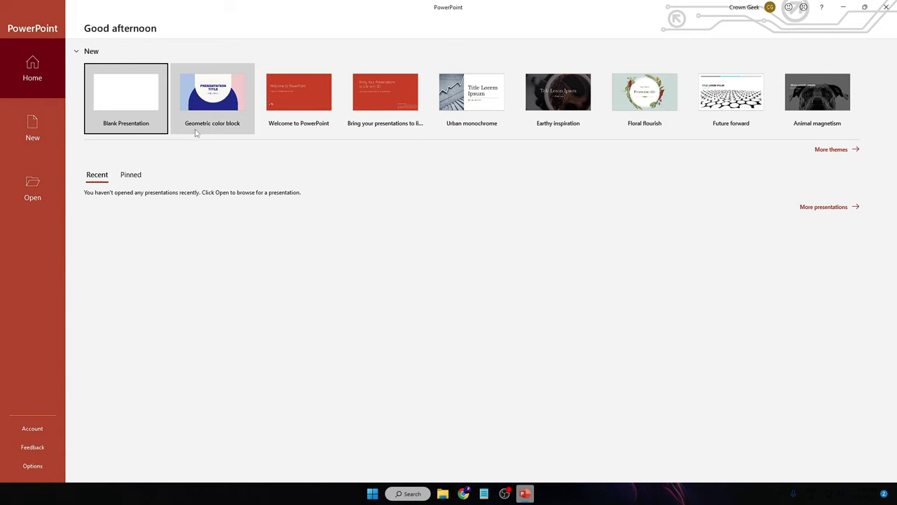
{"action": "left_click", "coordinate": [130, 106]}
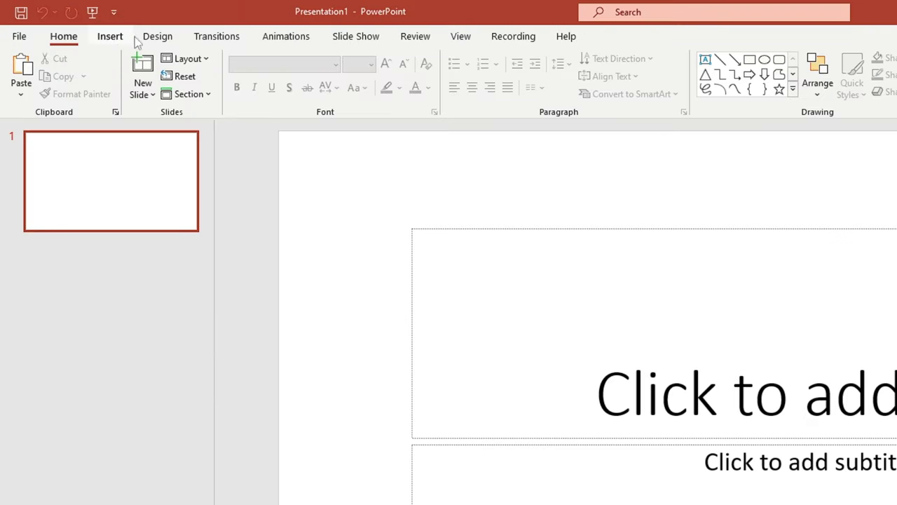
{"action": "left_click", "coordinate": [112, 37]}
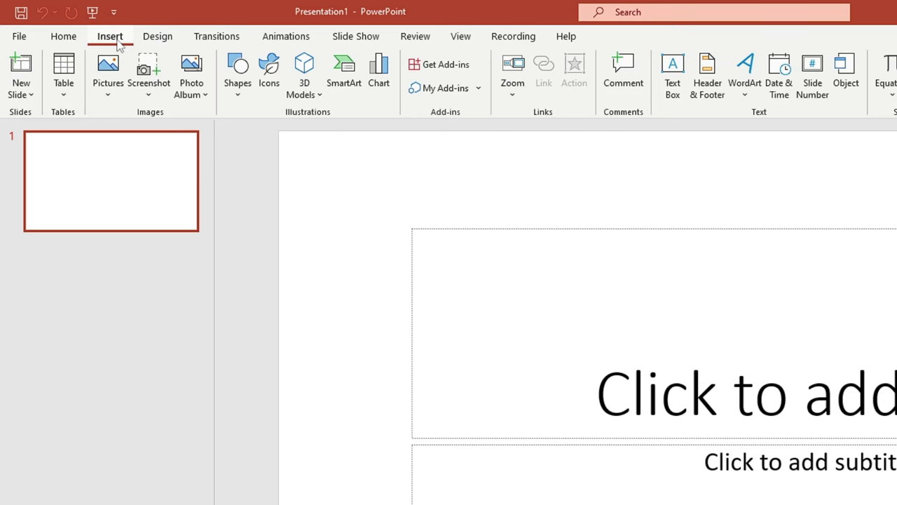
{"action": "left_click", "coordinate": [31, 96]}
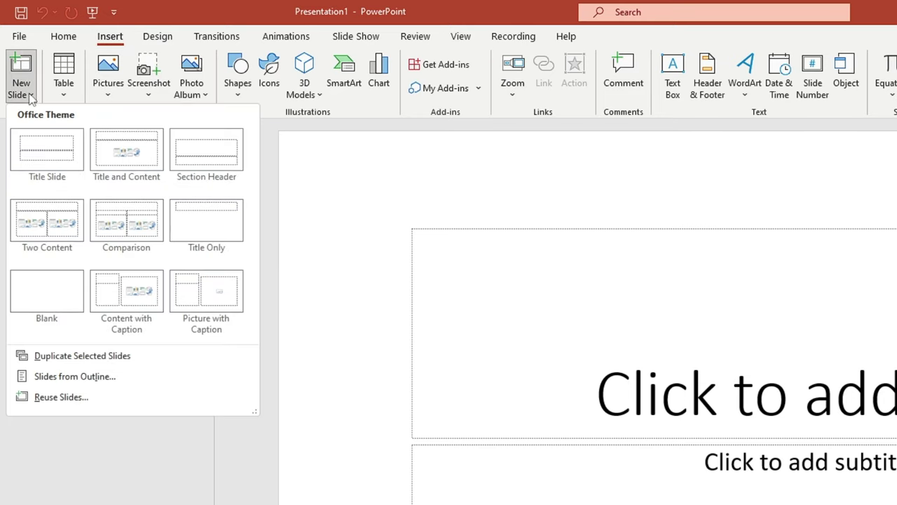
{"action": "left_click", "coordinate": [96, 377]}
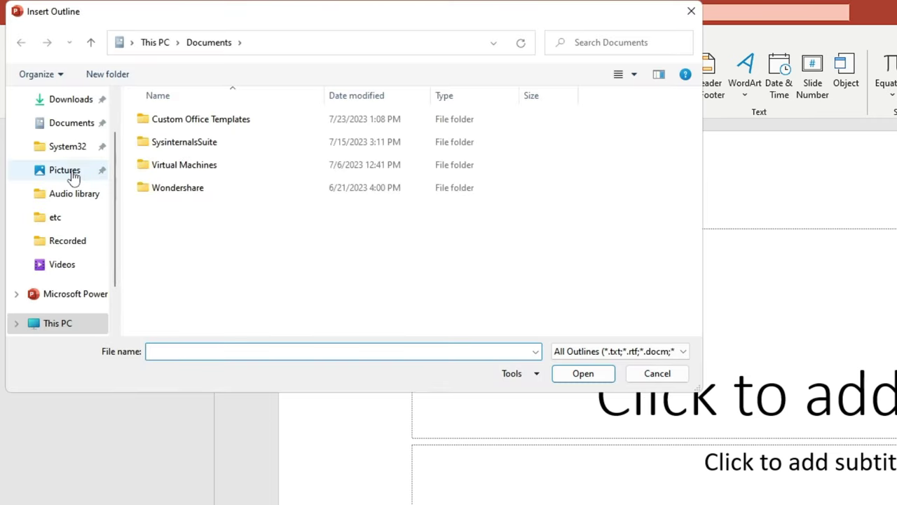
{"action": "scroll", "coordinate": [77, 161], "scroll_direction": "up", "scroll_amount": 2}
{"action": "left_click", "coordinate": [73, 129]}
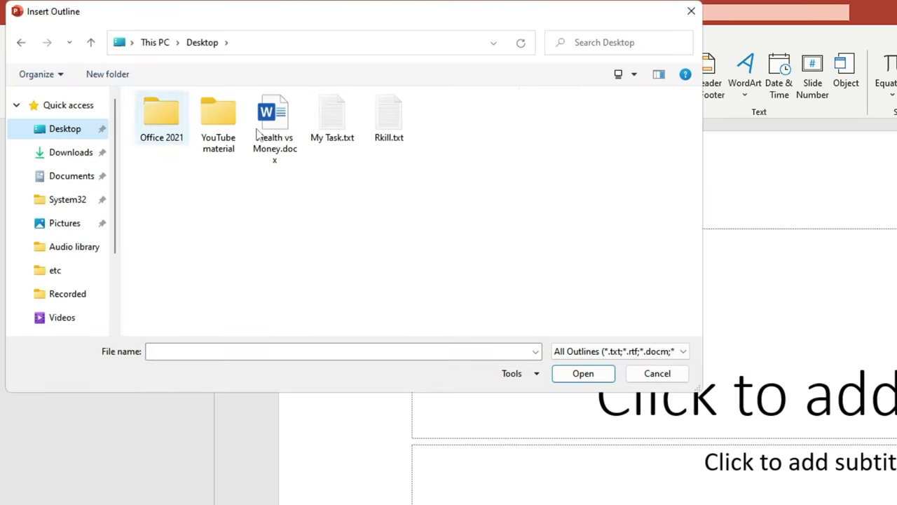
{"action": "left_click", "coordinate": [284, 131]}
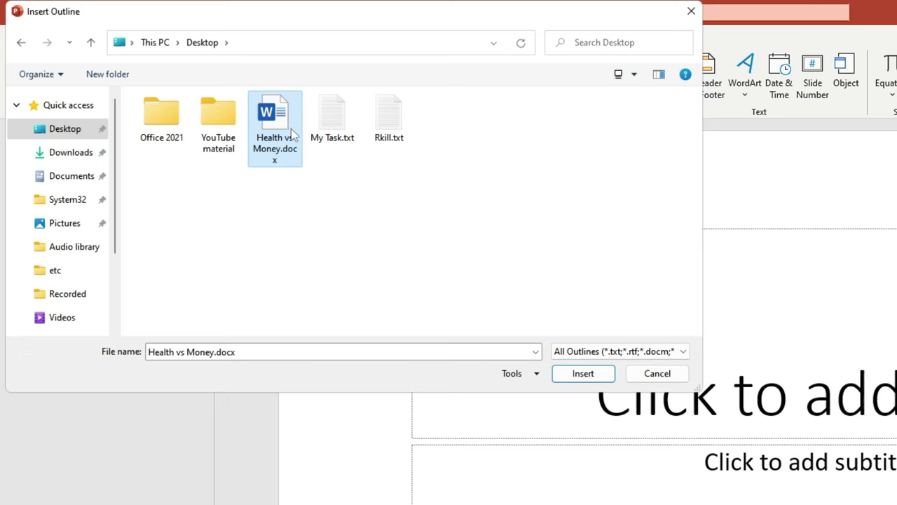
{"action": "left_click", "coordinate": [576, 373]}
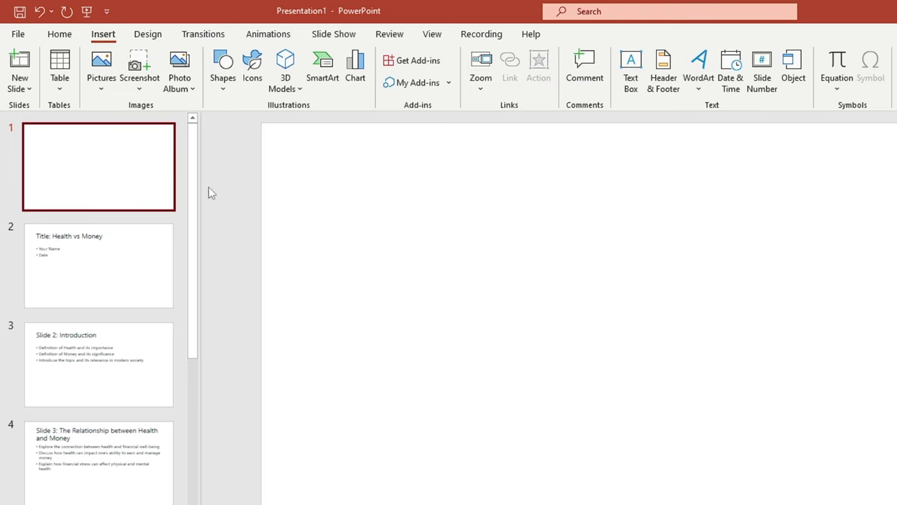
Delete the blank slide 1 thumbnail and check slides 2–4 of the deck
{"action": "right_click", "coordinate": [97, 152]}
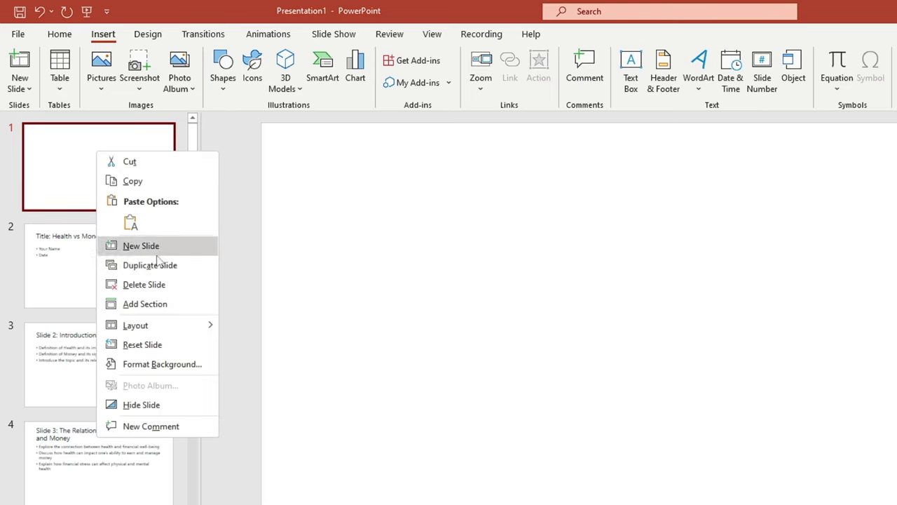
{"action": "left_click", "coordinate": [157, 286]}
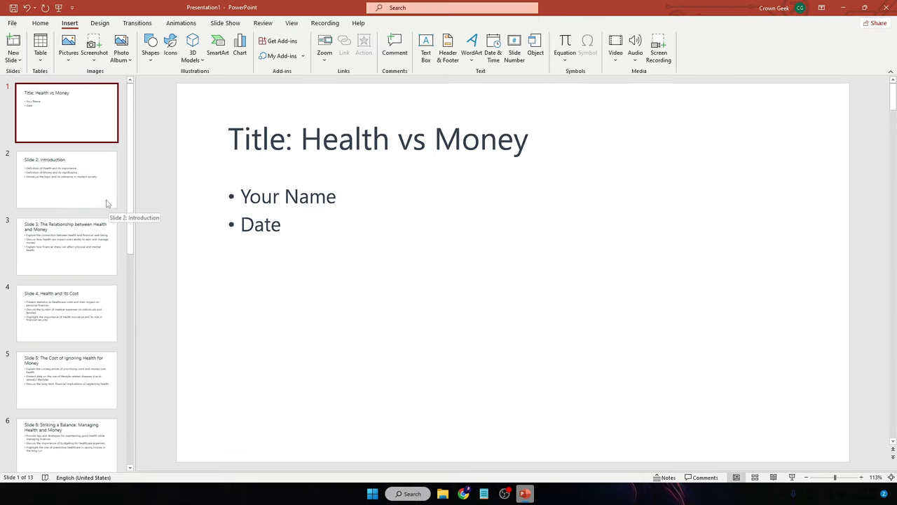
{"action": "left_click", "coordinate": [83, 191]}
{"action": "left_click", "coordinate": [69, 240]}
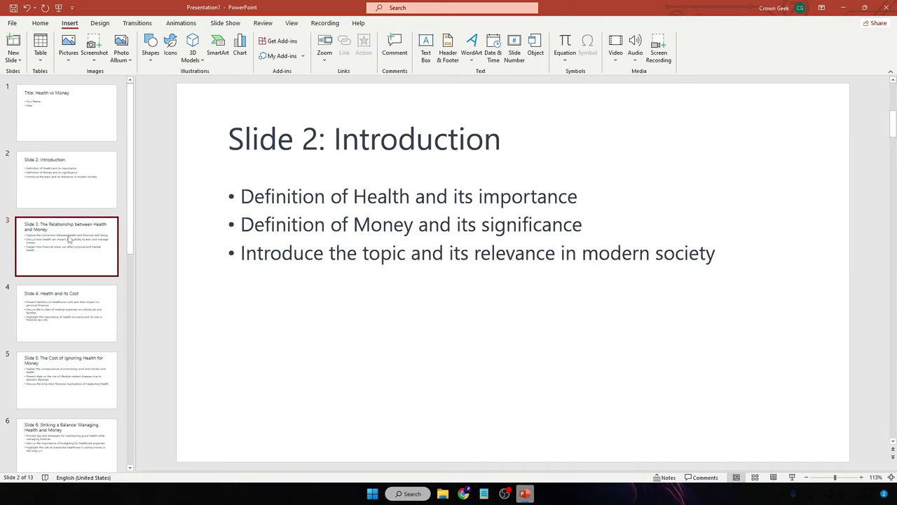
{"action": "left_click", "coordinate": [85, 291]}
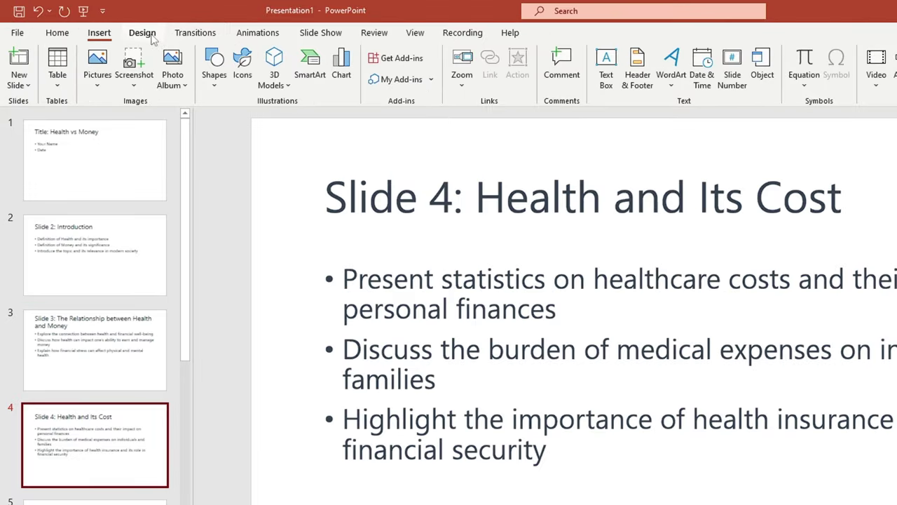
Apply the green Facet theme to all slides and review slides 1–6
{"action": "left_click", "coordinate": [151, 37]}
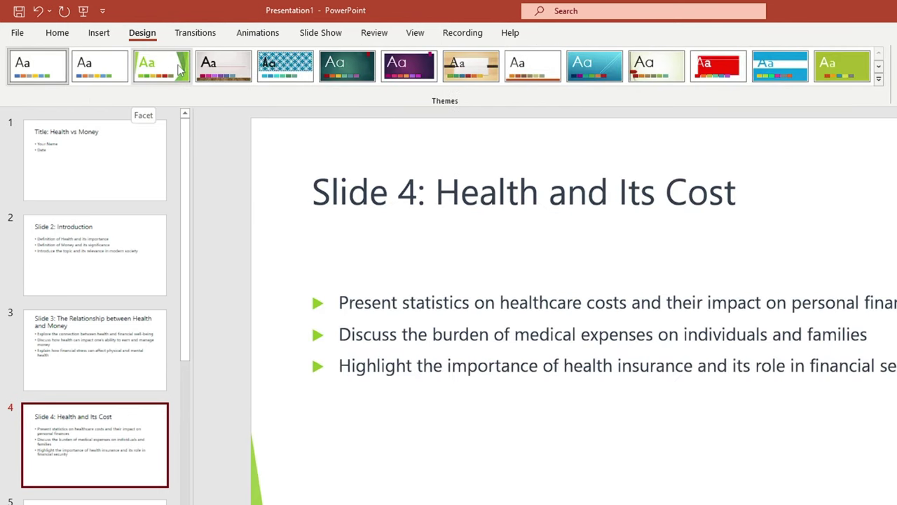
{"action": "left_click", "coordinate": [179, 68]}
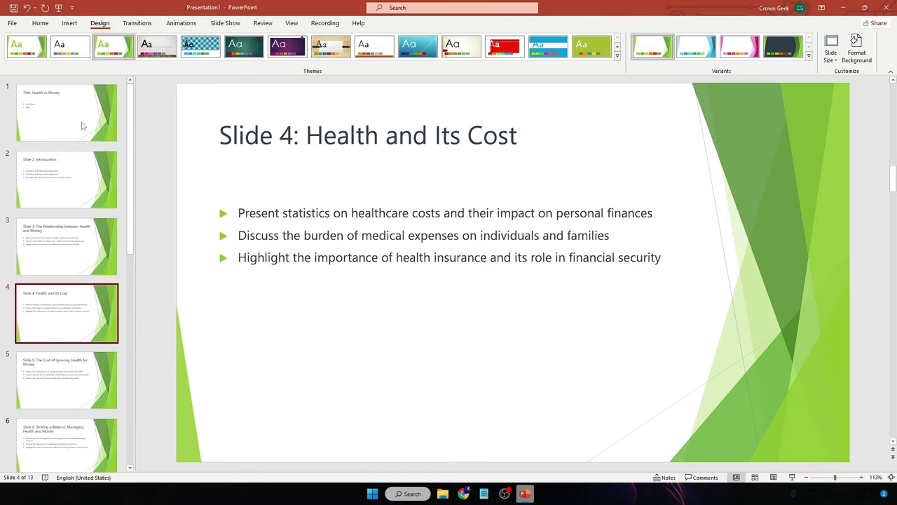
{"action": "left_click", "coordinate": [84, 126]}
{"action": "left_click", "coordinate": [83, 200]}
{"action": "left_click", "coordinate": [79, 226]}
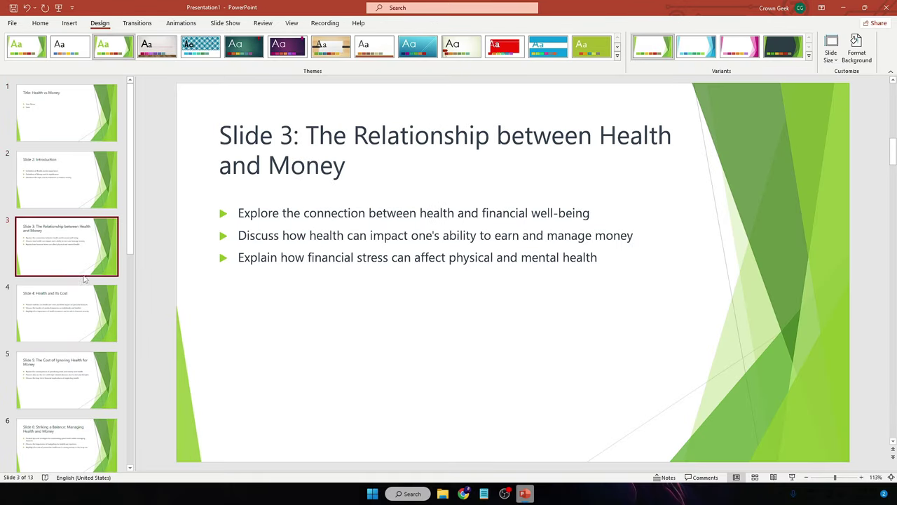
{"action": "left_click", "coordinate": [84, 301]}
{"action": "left_click", "coordinate": [84, 354]}
{"action": "left_click", "coordinate": [86, 323]}
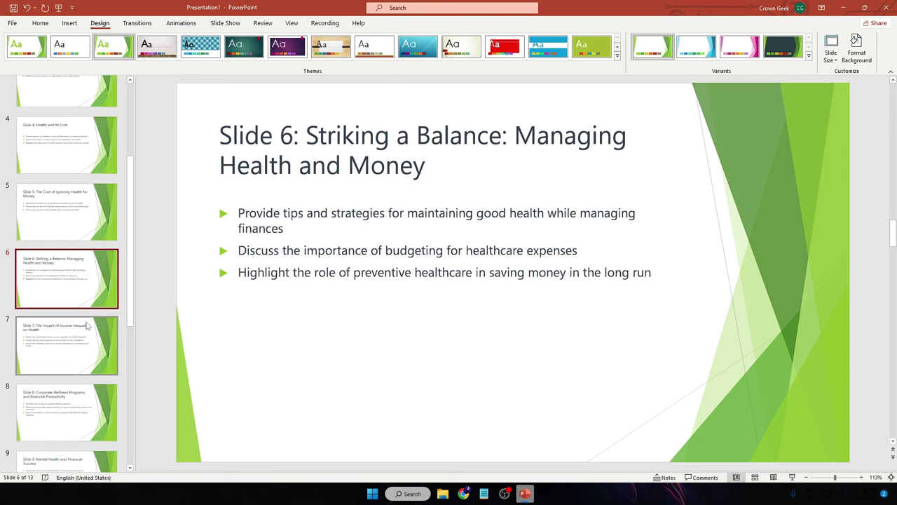
Inspect the empty placeholder on closing slide 13, then switch the deck to a wood-textured theme
{"action": "scroll", "coordinate": [87, 323], "scroll_direction": "down", "scroll_amount": 5}
{"action": "scroll", "coordinate": [87, 319], "scroll_direction": "down", "scroll_amount": 4}
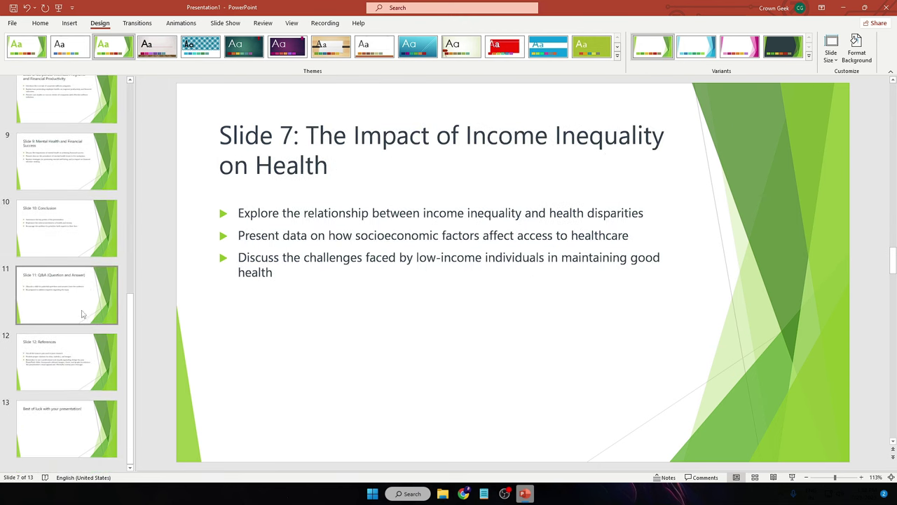
{"action": "left_click", "coordinate": [81, 422]}
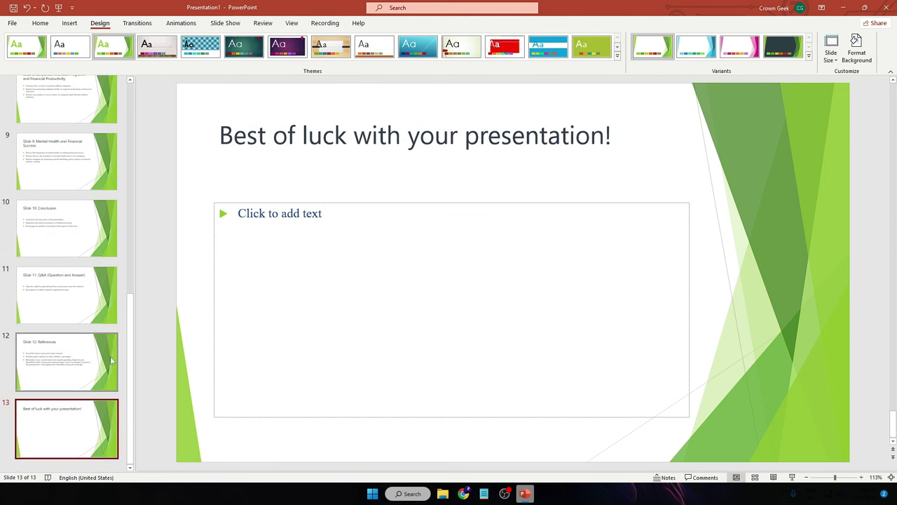
{"action": "left_click", "coordinate": [327, 222]}
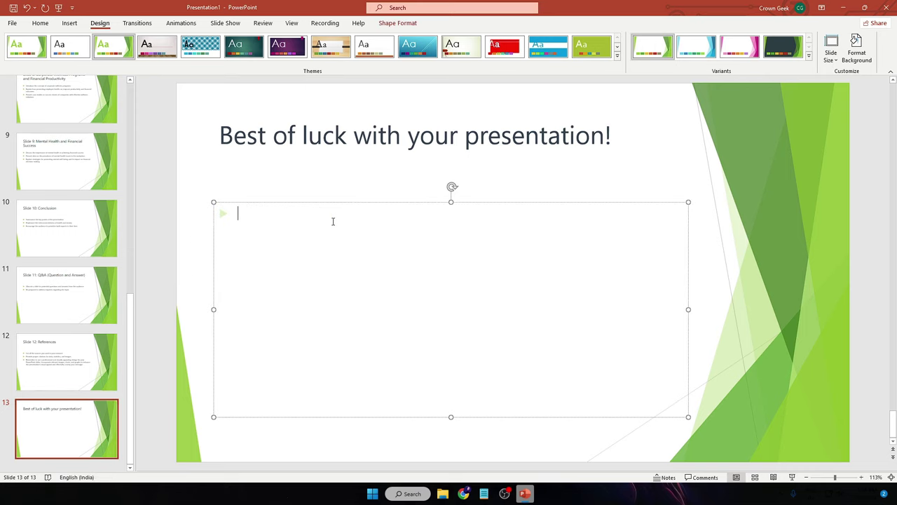
{"action": "right_click", "coordinate": [355, 227]}
{"action": "key", "text": "Escape"}
{"action": "scroll", "coordinate": [77, 169], "scroll_direction": "up", "scroll_amount": 3}
{"action": "left_click", "coordinate": [77, 170]}
{"action": "left_click", "coordinate": [156, 45]}
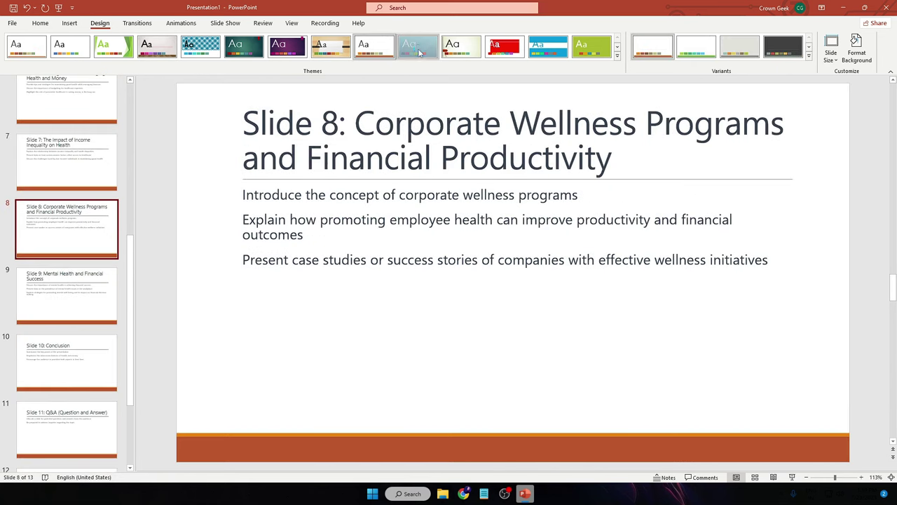
Try an orange-banded theme, then apply the pale green leaf-stem theme and scroll through the slides
{"action": "left_click", "coordinate": [421, 47]}
{"action": "left_click", "coordinate": [449, 49]}
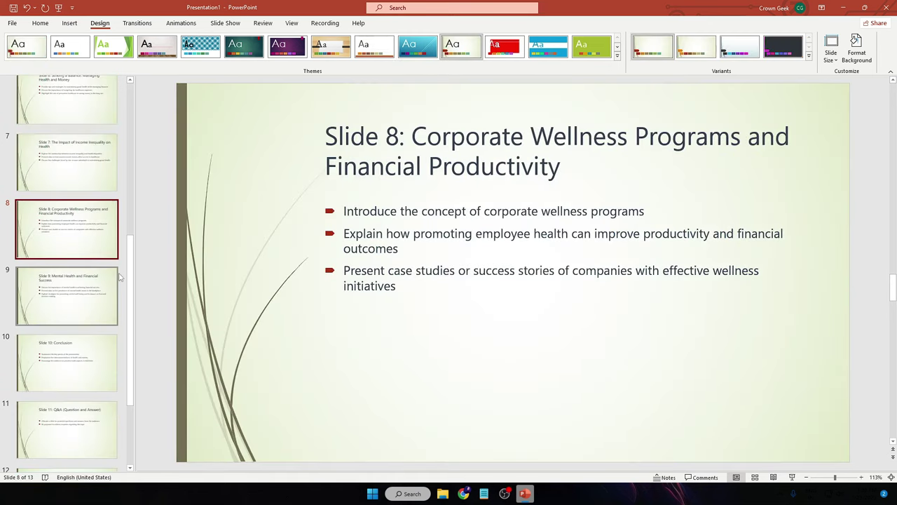
{"action": "scroll", "coordinate": [351, 281], "scroll_direction": "down", "scroll_amount": 2}
{"action": "scroll", "coordinate": [309, 285], "scroll_direction": "down", "scroll_amount": 2}
{"action": "scroll", "coordinate": [323, 282], "scroll_direction": "up", "scroll_amount": 3}
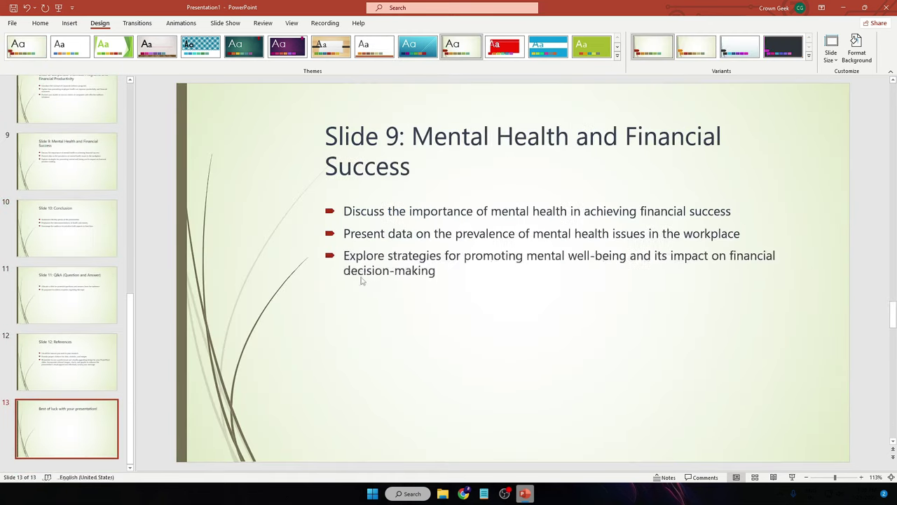
{"action": "scroll", "coordinate": [361, 280], "scroll_direction": "up", "scroll_amount": 5}
{"action": "scroll", "coordinate": [361, 280], "scroll_direction": "up", "scroll_amount": 3}
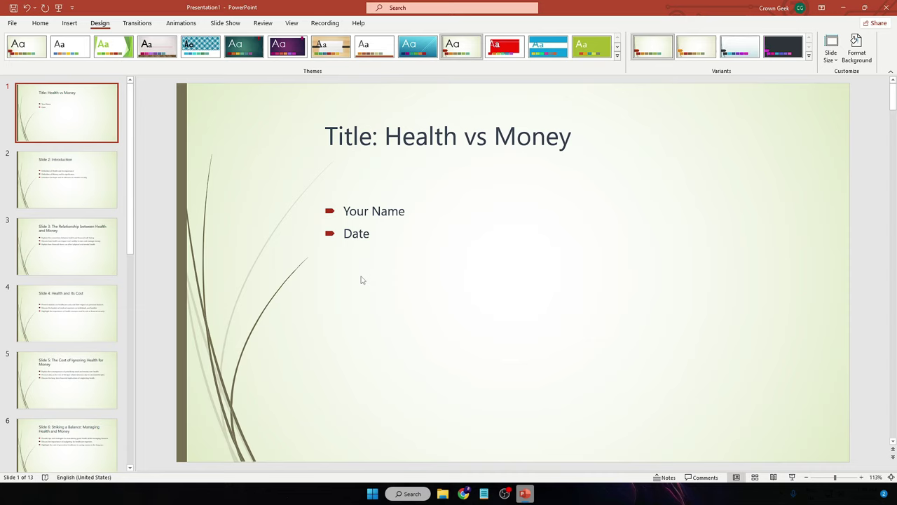